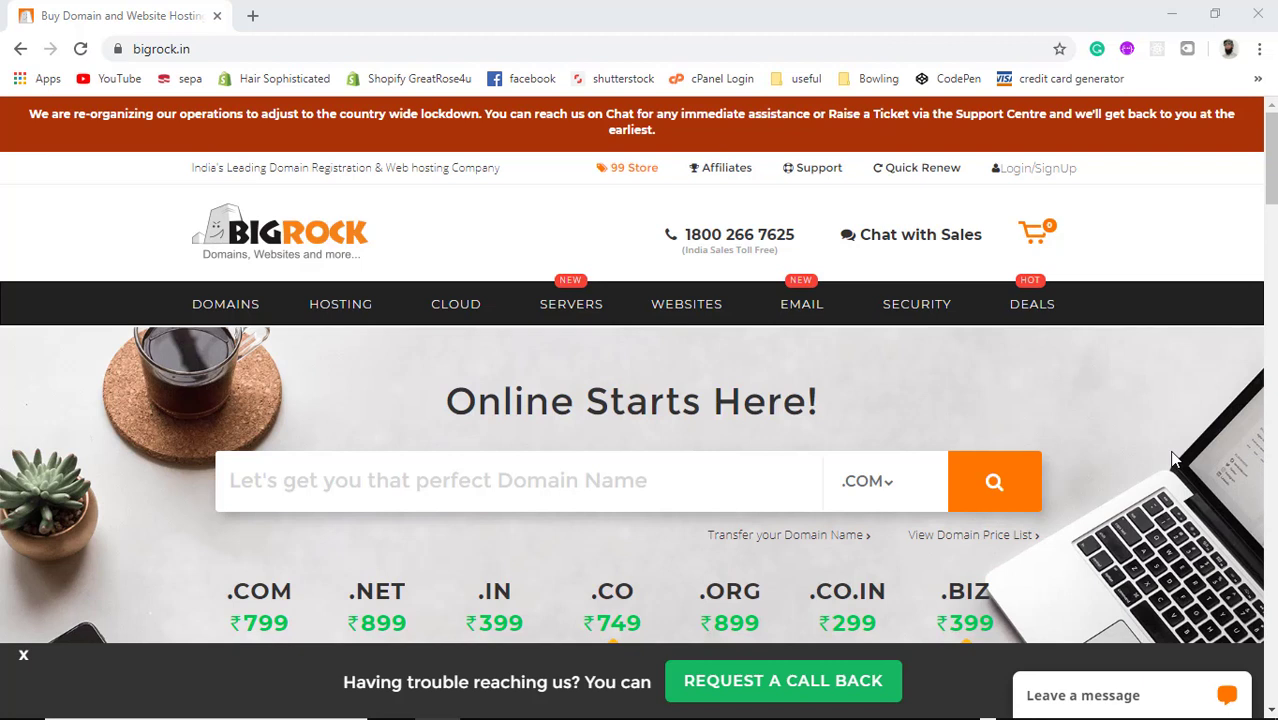
Go from the BigRock homepage to the account login page via Login/SignUp
click(1036, 172)
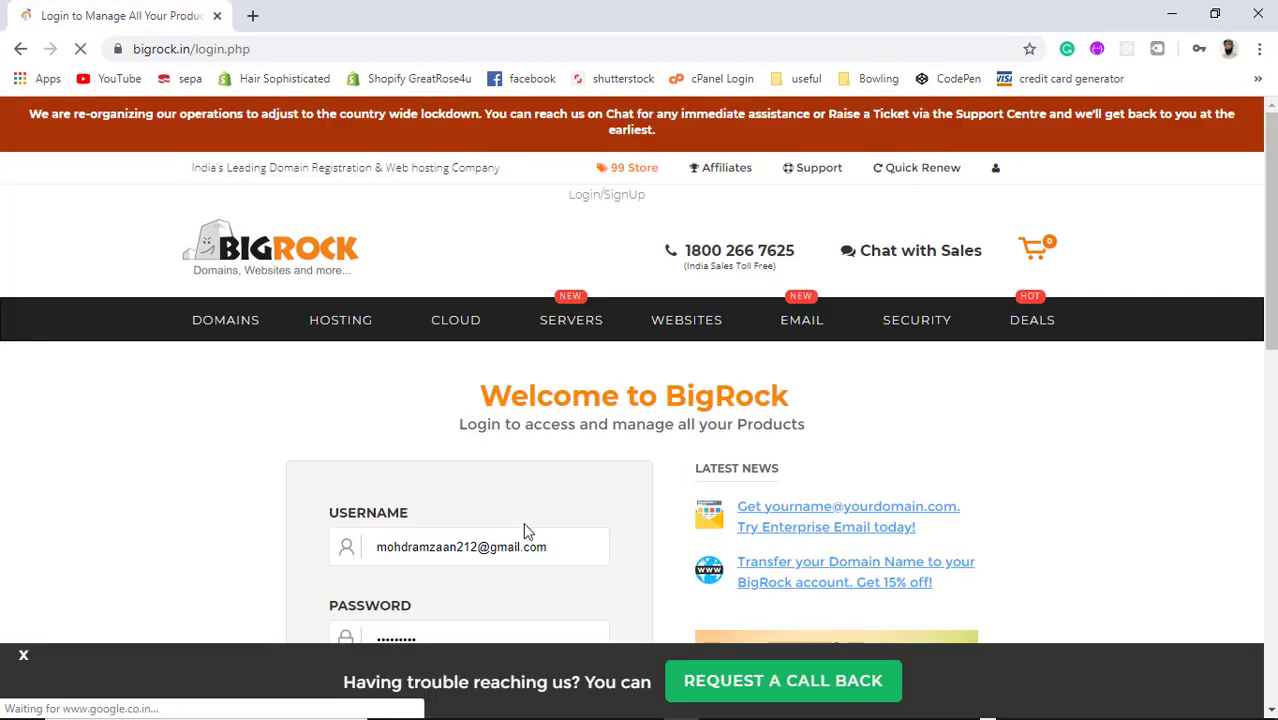
scroll(486, 518, down, 2)
Sign in to BigRock and open the omarwebs.online domain from List of Orders
click(456, 543)
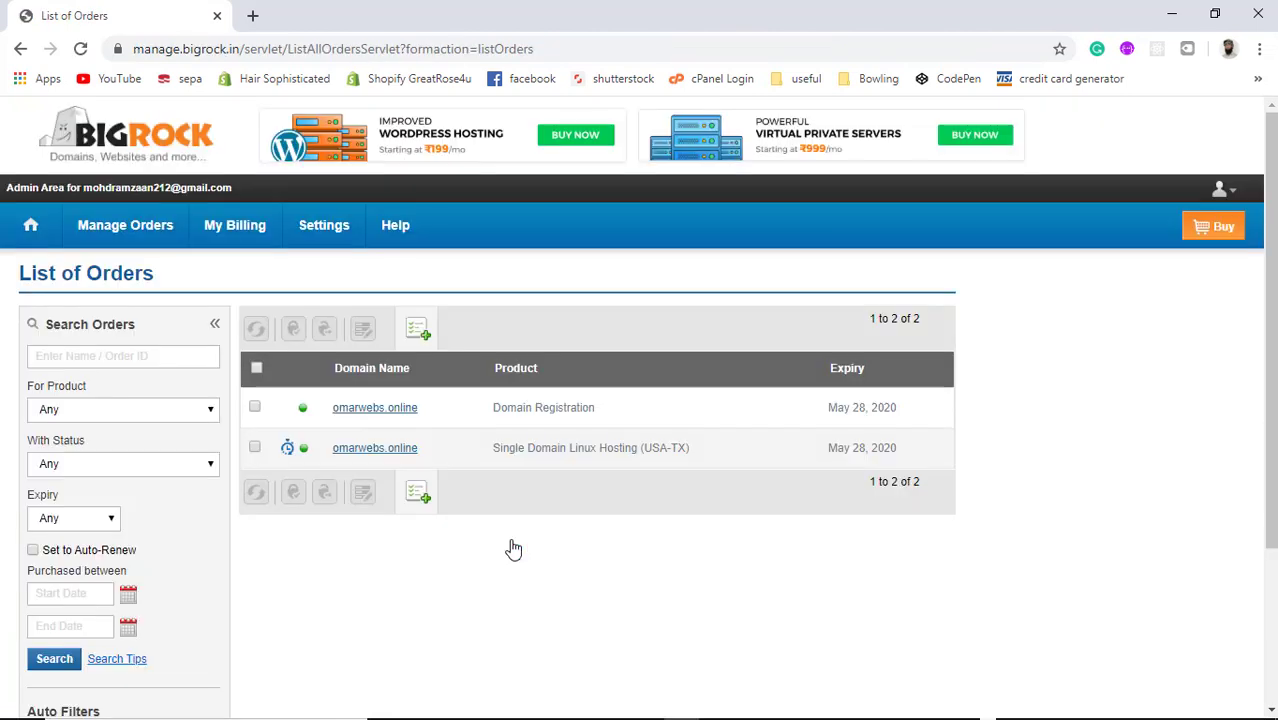
click(366, 412)
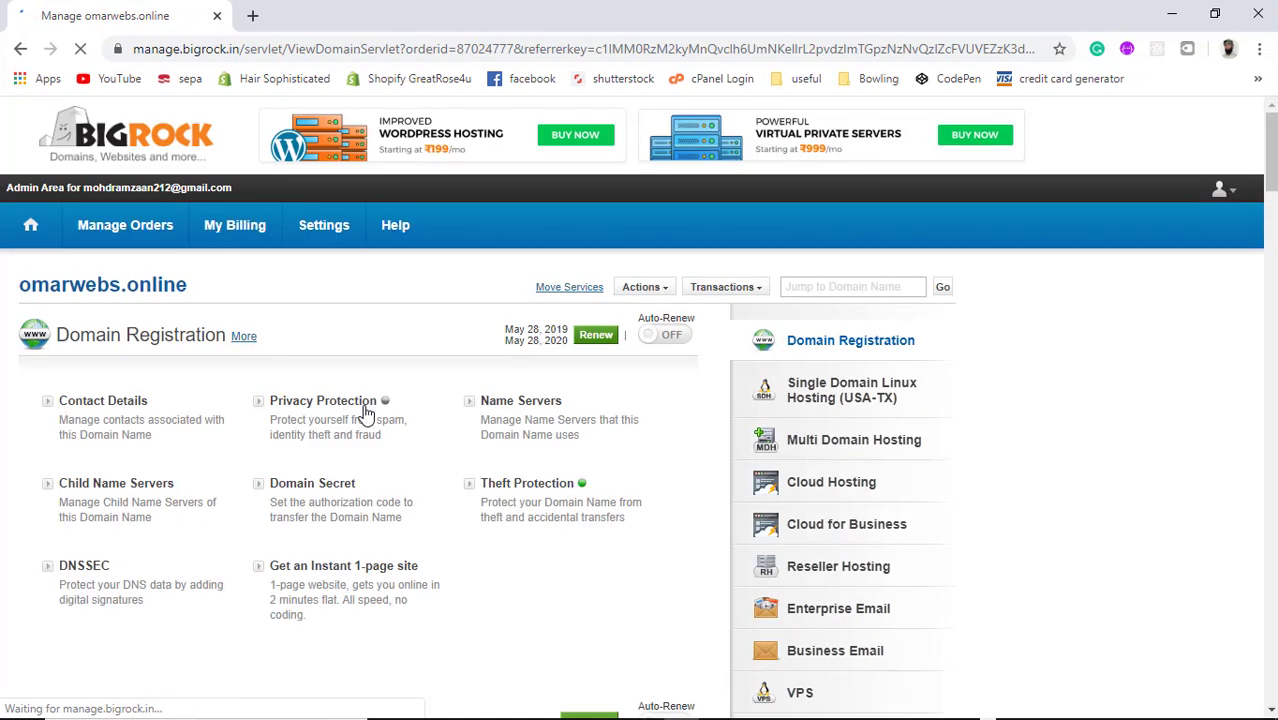
scroll(366, 414, down, 3)
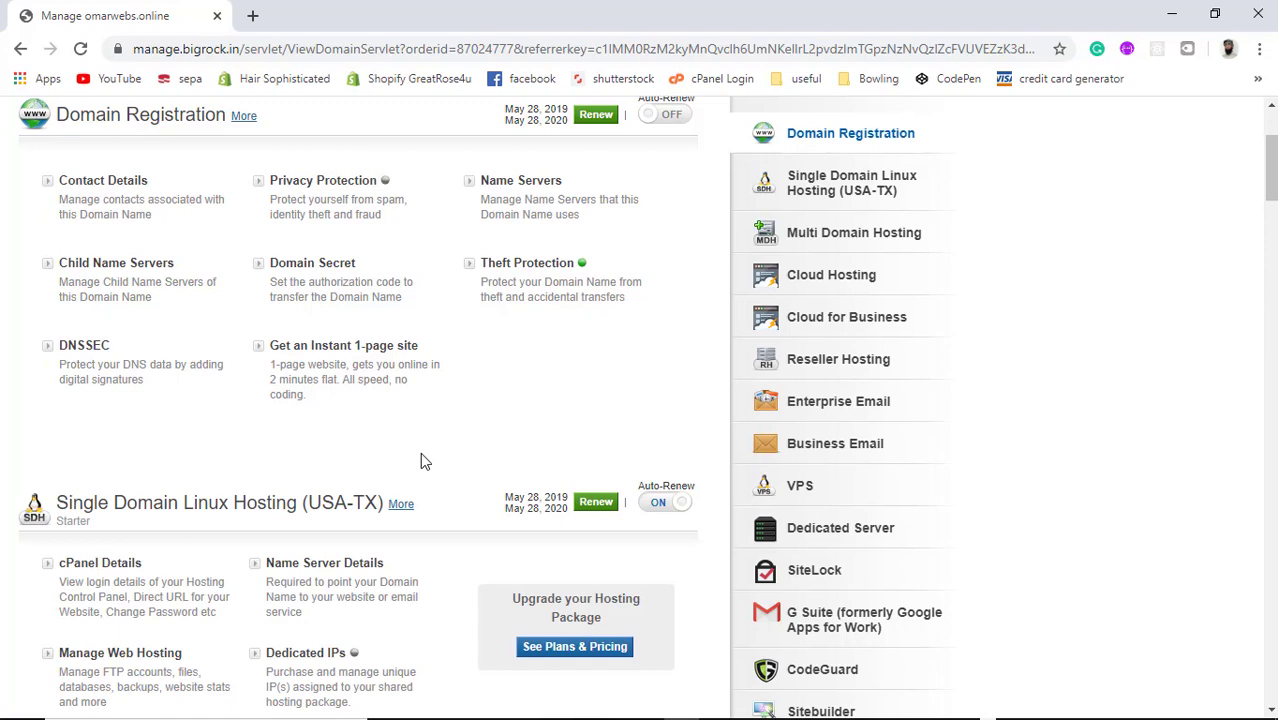
scroll(421, 455, up, 2)
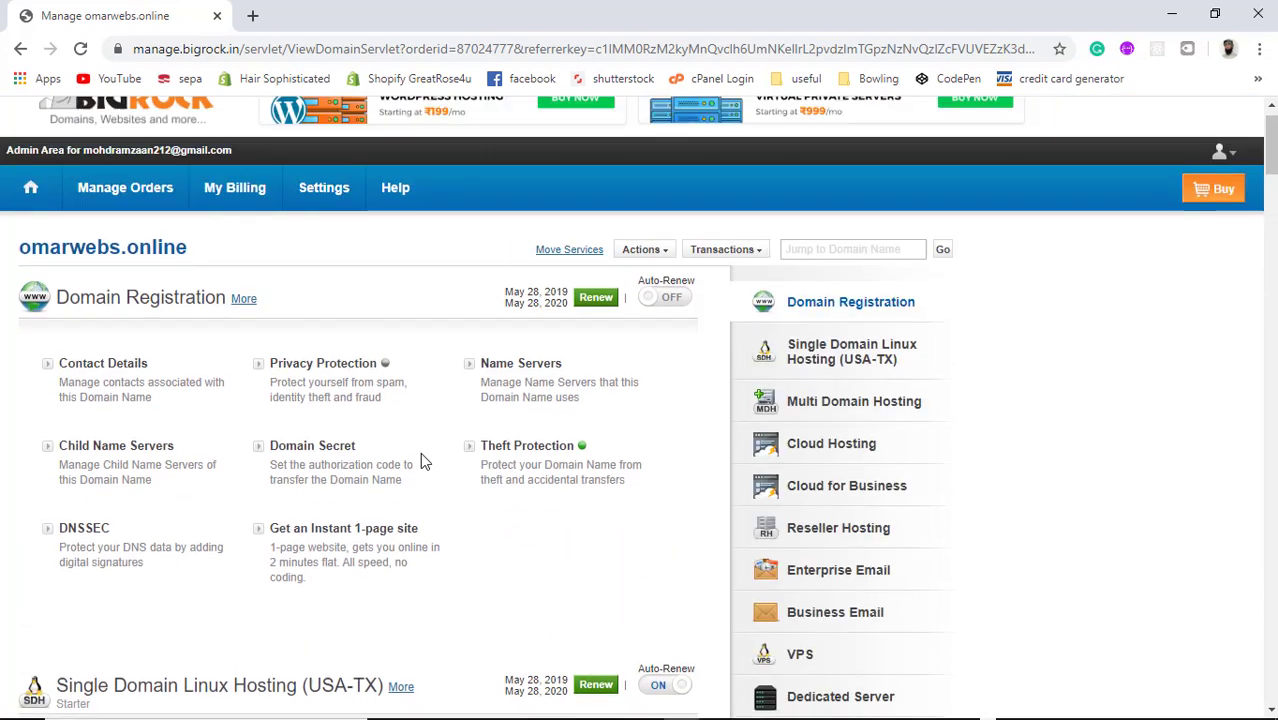
Open the domain's Name Servers settings and copy ns1.goviralhost.com from the Notepad notes
click(512, 403)
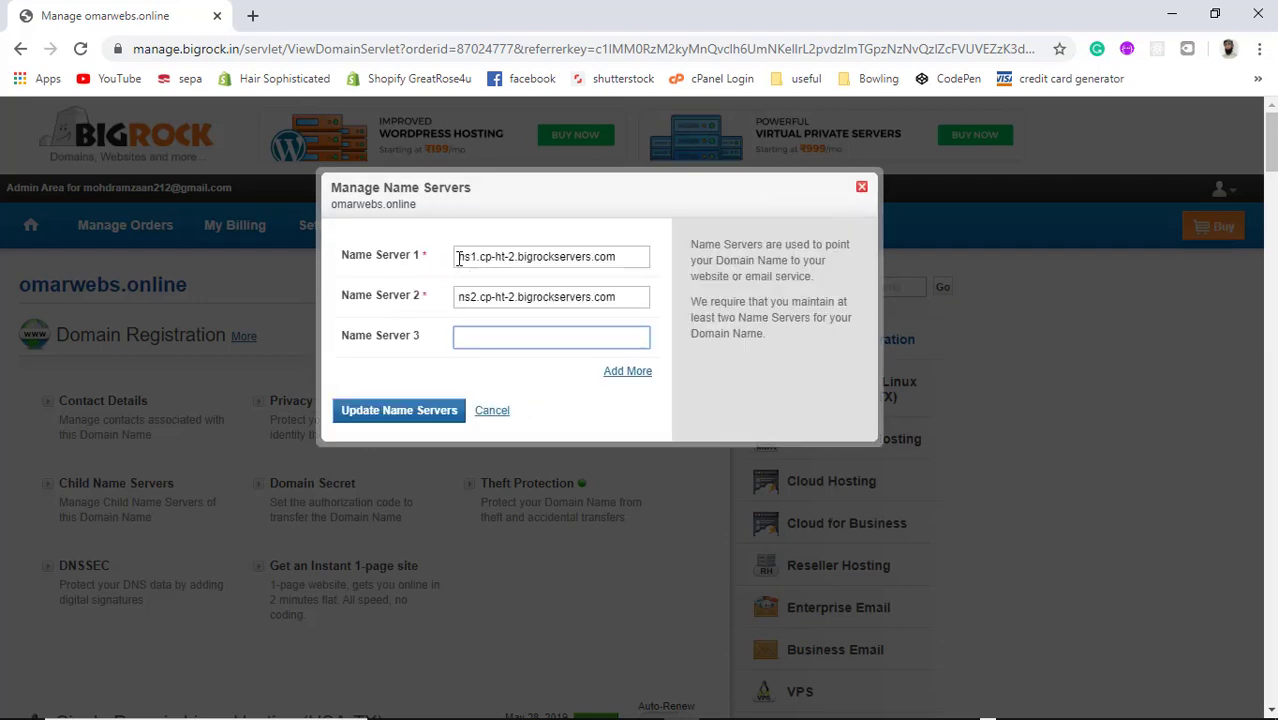
drag(459, 256, 612, 260)
click(612, 258)
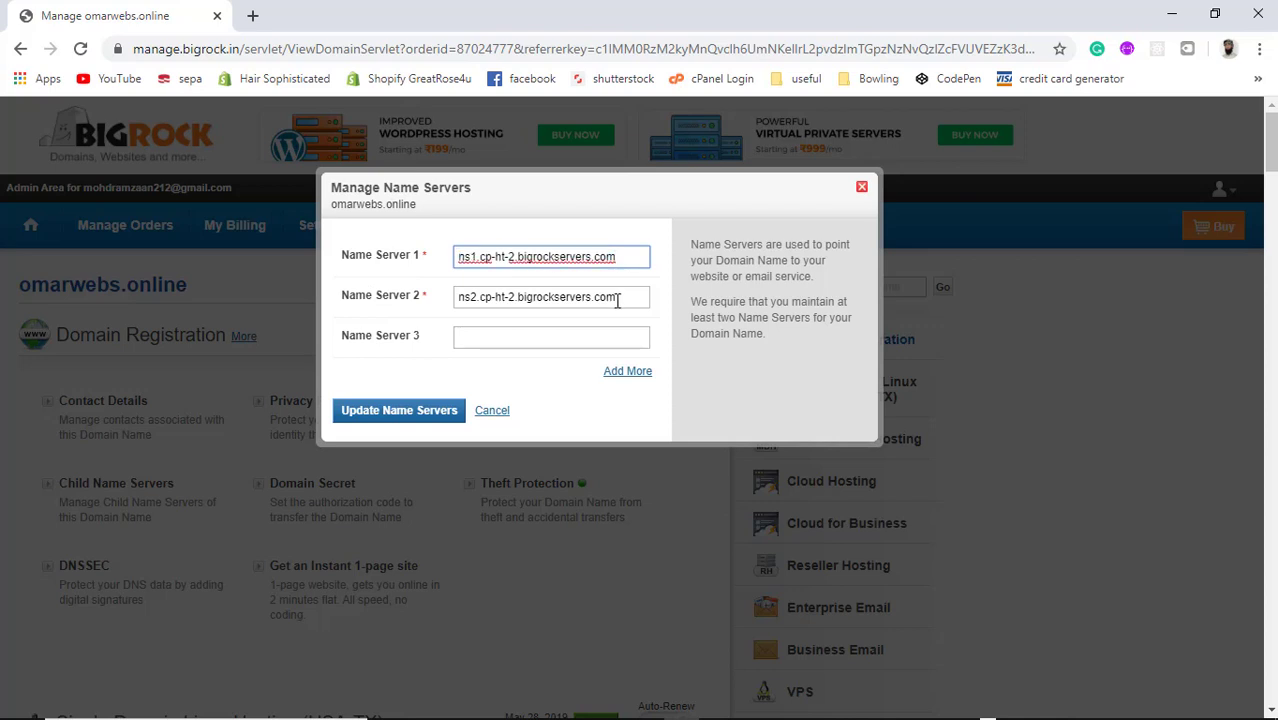
click(855, 716)
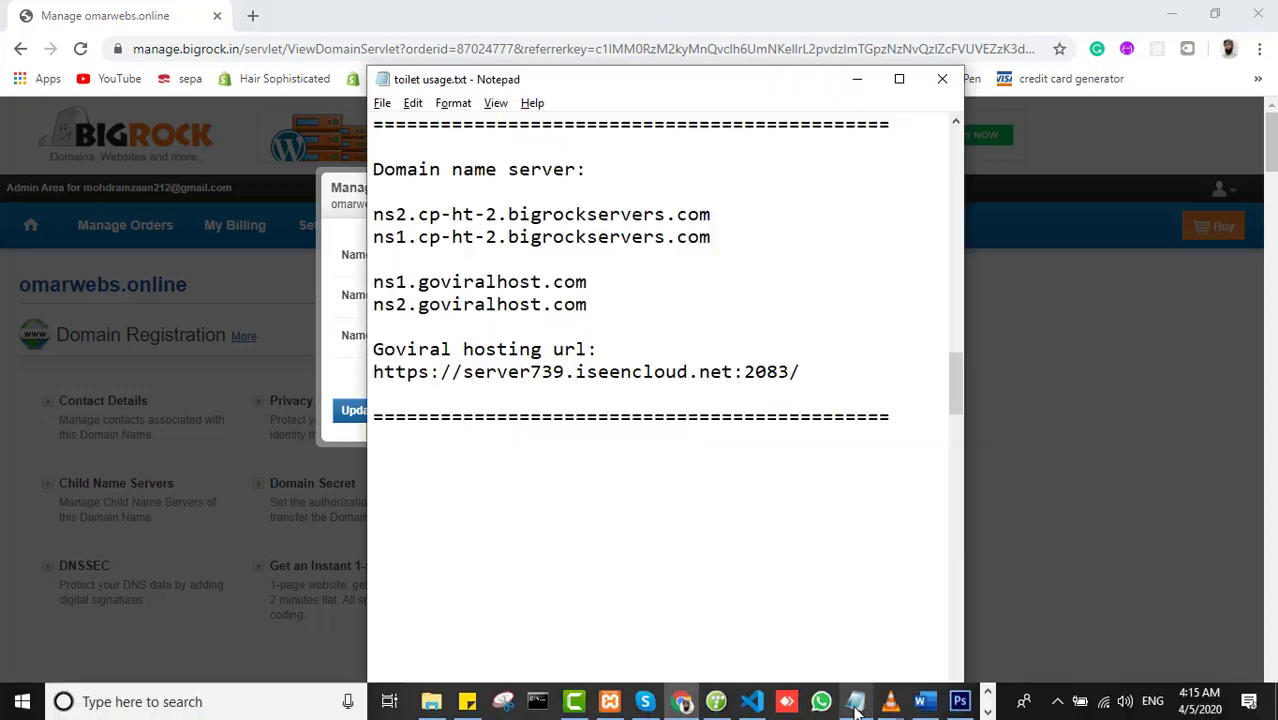
drag(594, 283, 373, 273)
key(ctrl+c)
click(341, 346)
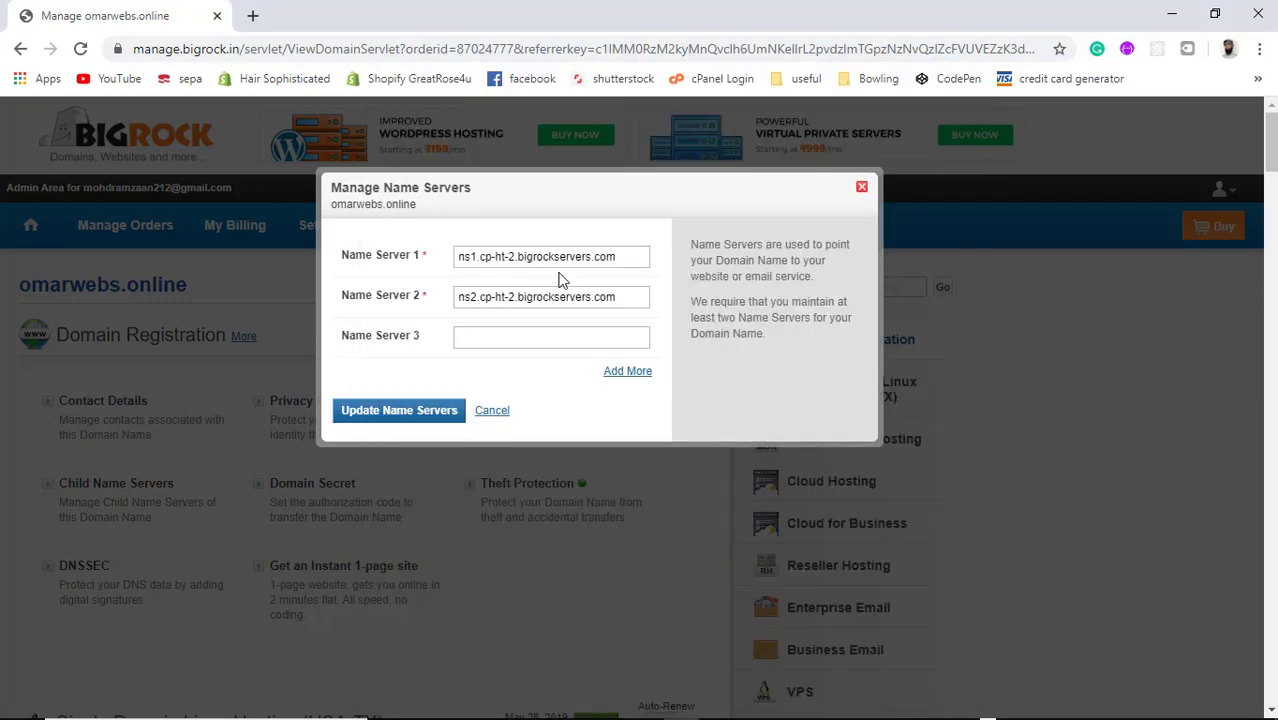
Set Name Server 1 to ns1.goviralhost.com and Name Server 2 to ns2.goviralhost.com, then update
drag(621, 258, 450, 250)
key(ctrl+v)
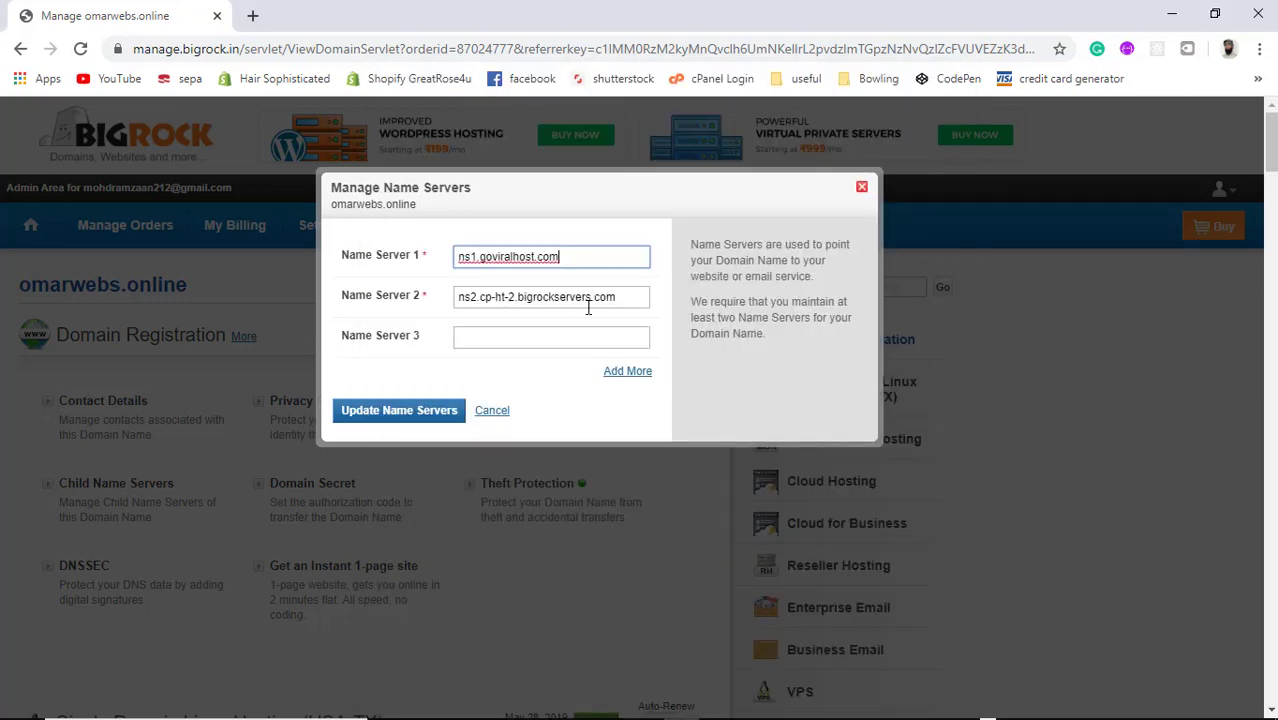
drag(624, 297, 437, 291)
key(ctrl+v)
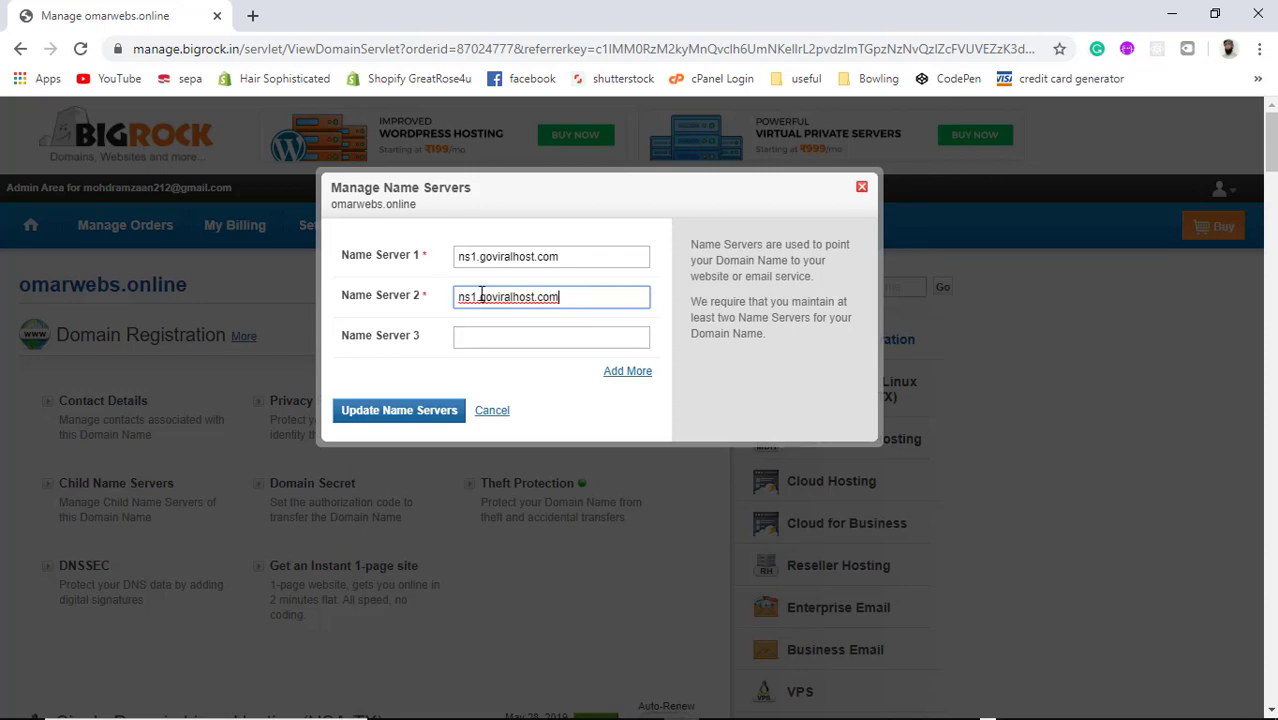
click(472, 296)
key(BackSpace)
text(2)
click(393, 415)
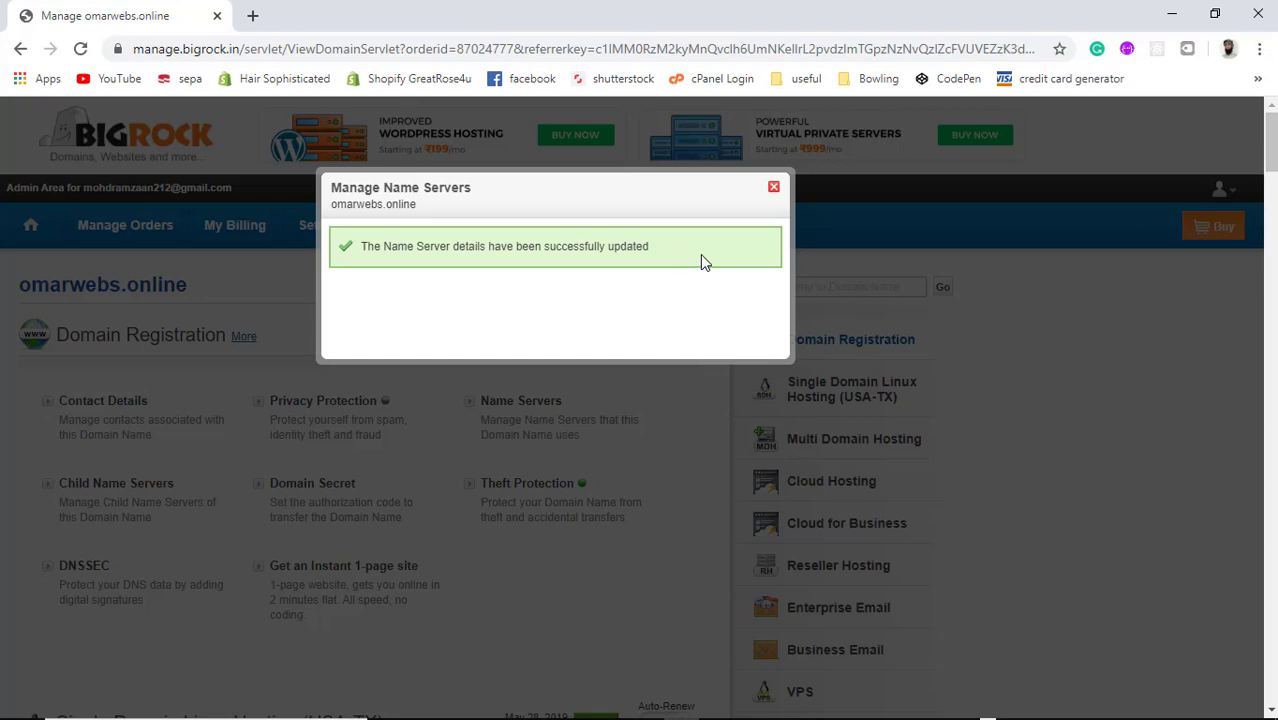
click(773, 187)
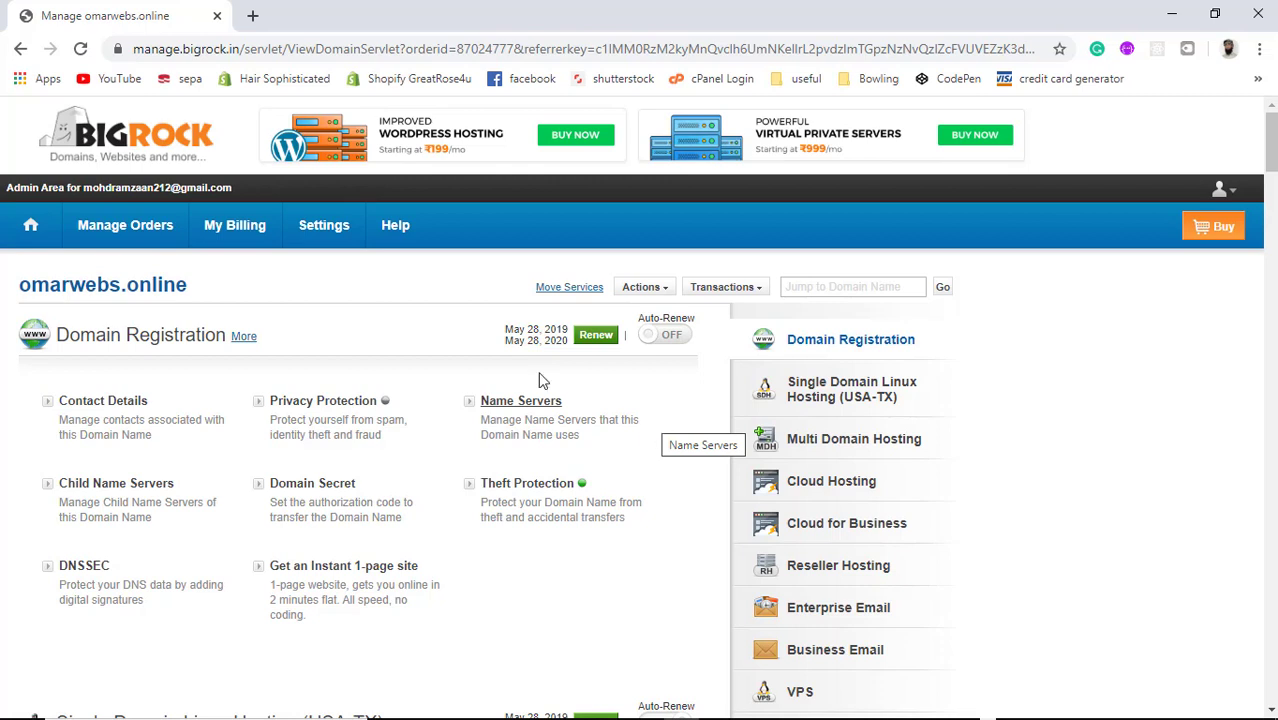
Close the Manage Name Servers dialog with its red X
click(530, 400)
In a fresh tab, log in to omarwebs.online's cPanel using the bookmark and saved credentials
click(252, 15)
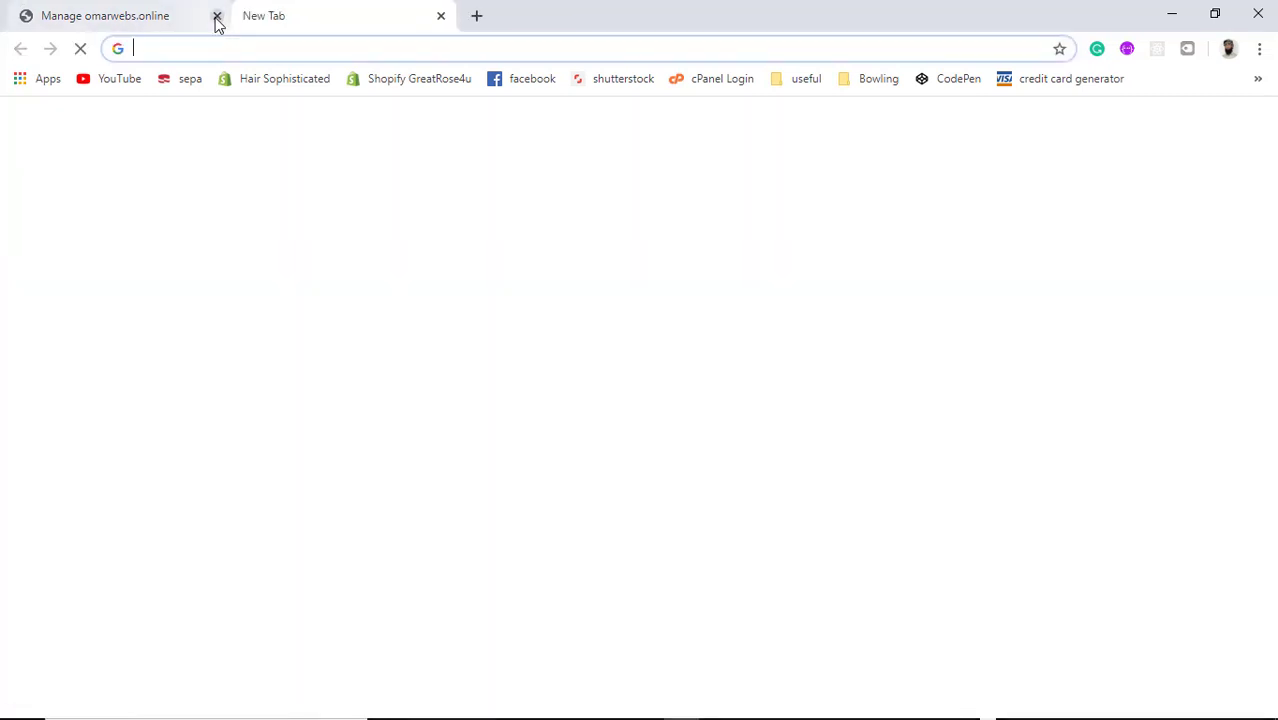
click(214, 18)
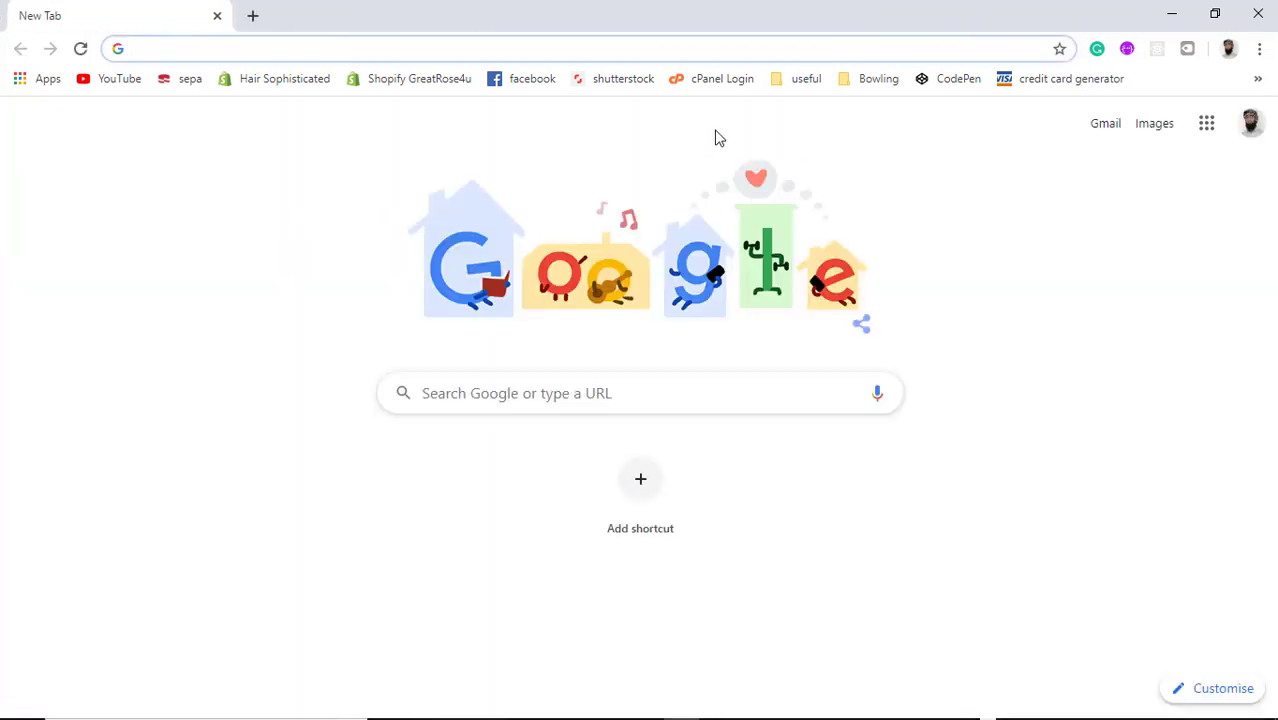
click(712, 82)
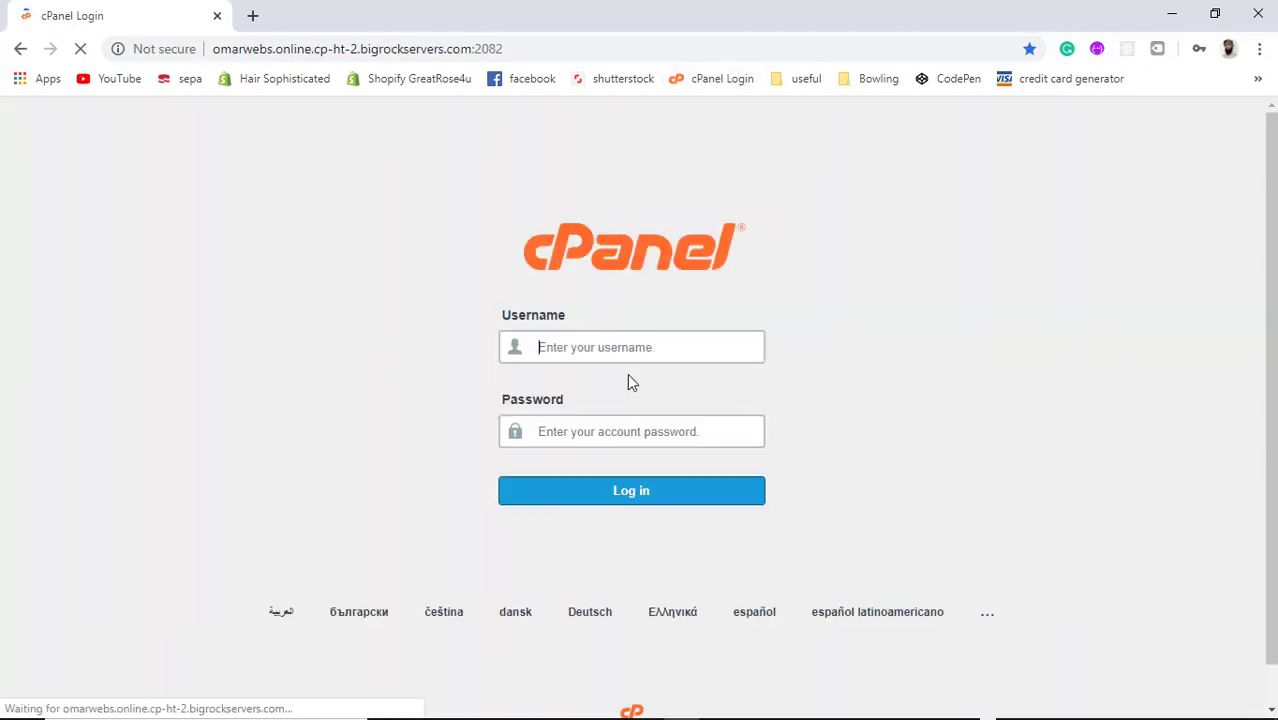
click(633, 347)
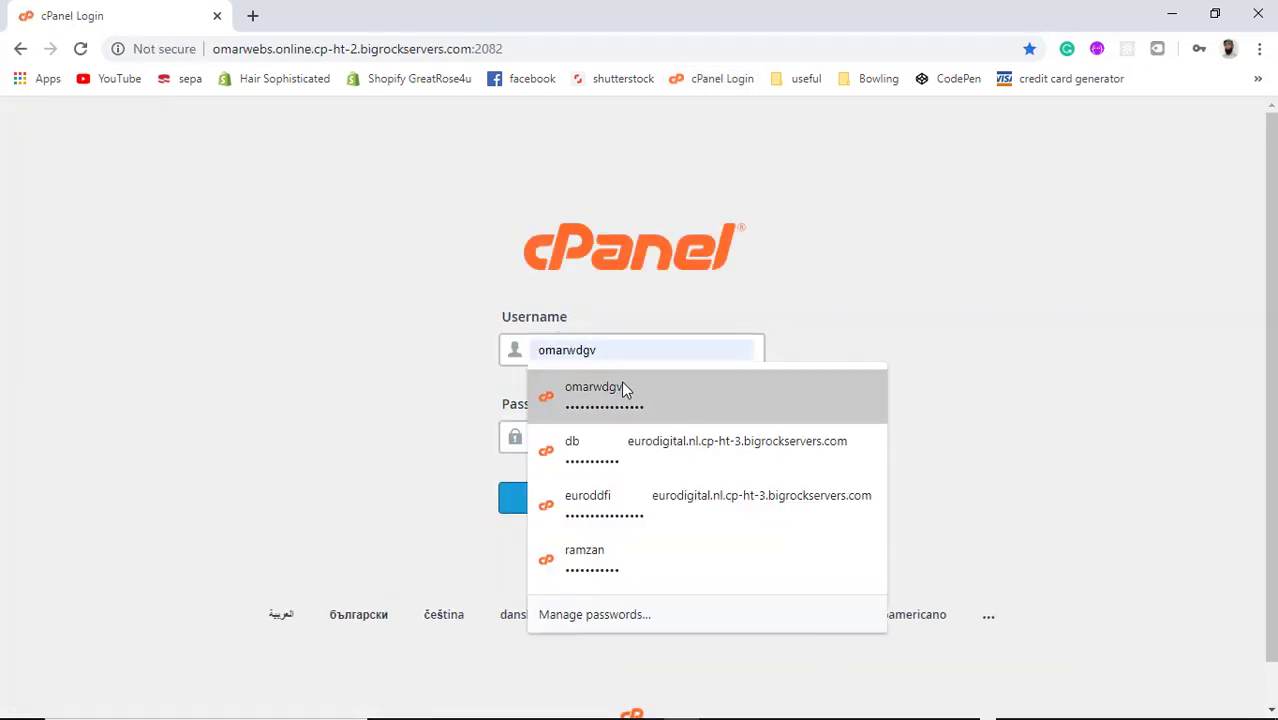
click(621, 380)
click(601, 488)
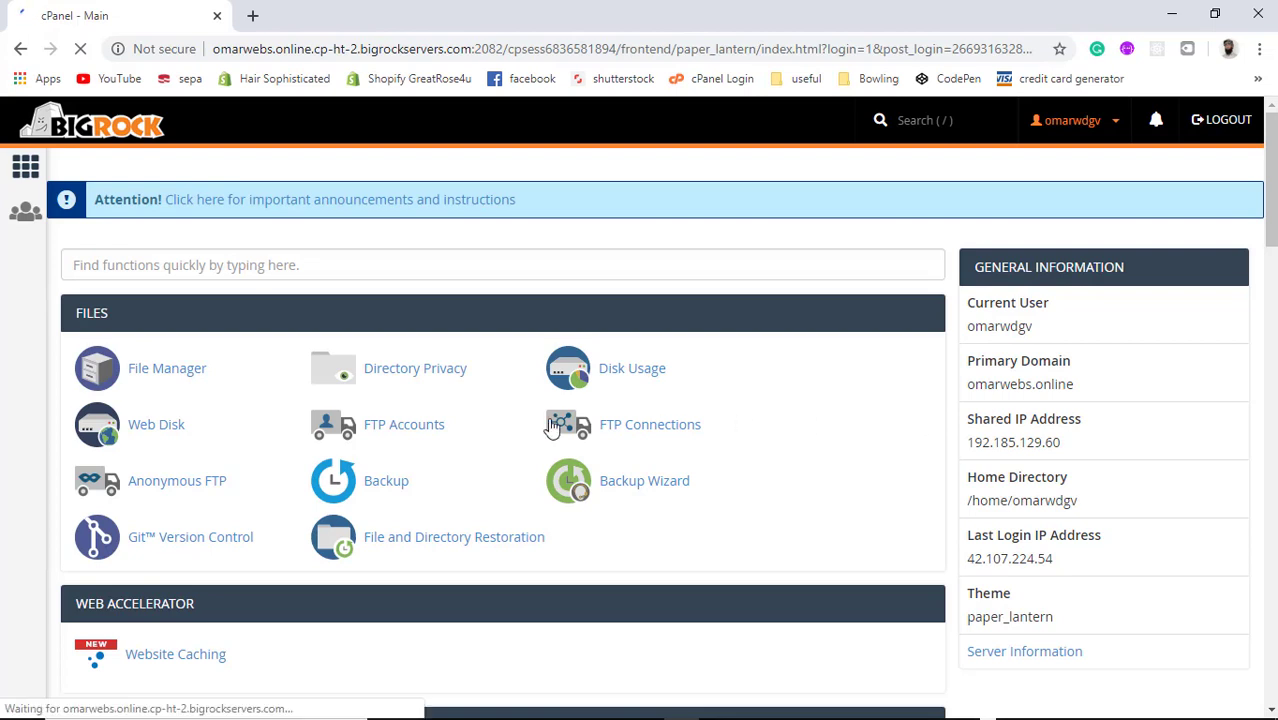
In File Manager, inspect public_html and the 253.95 MB public_html.zip backup without changing anything
click(176, 377)
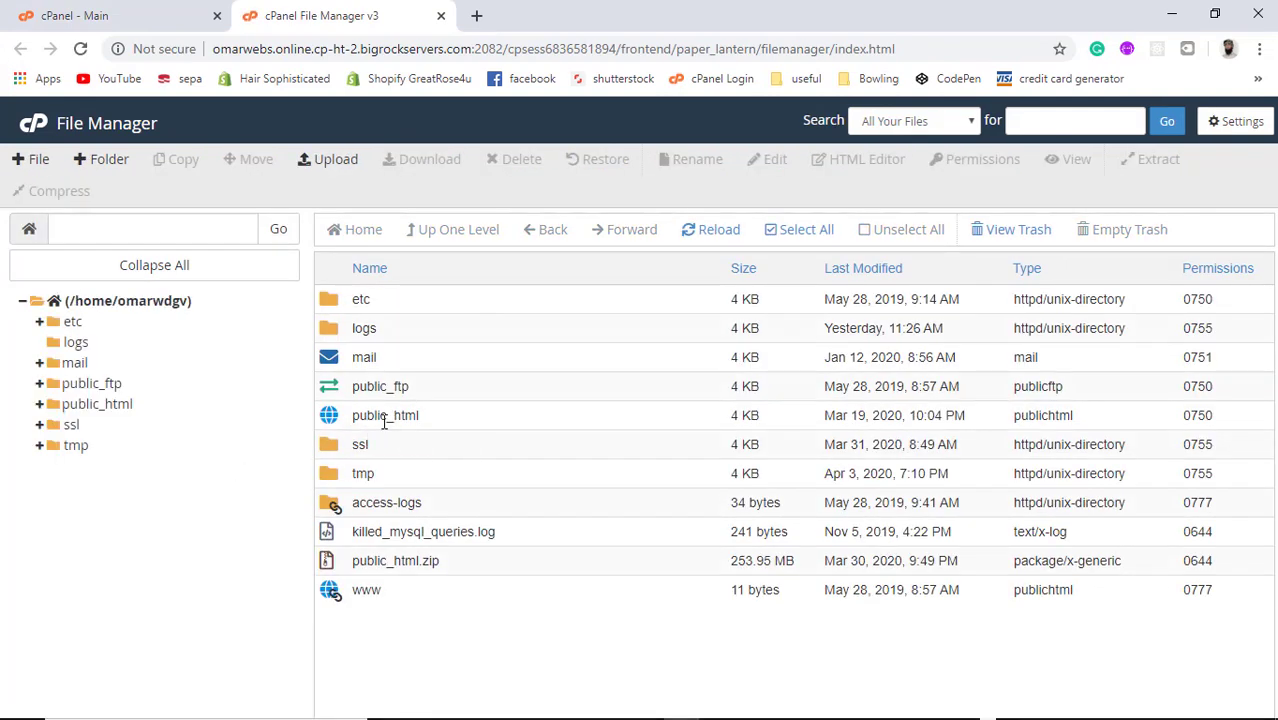
click(433, 418)
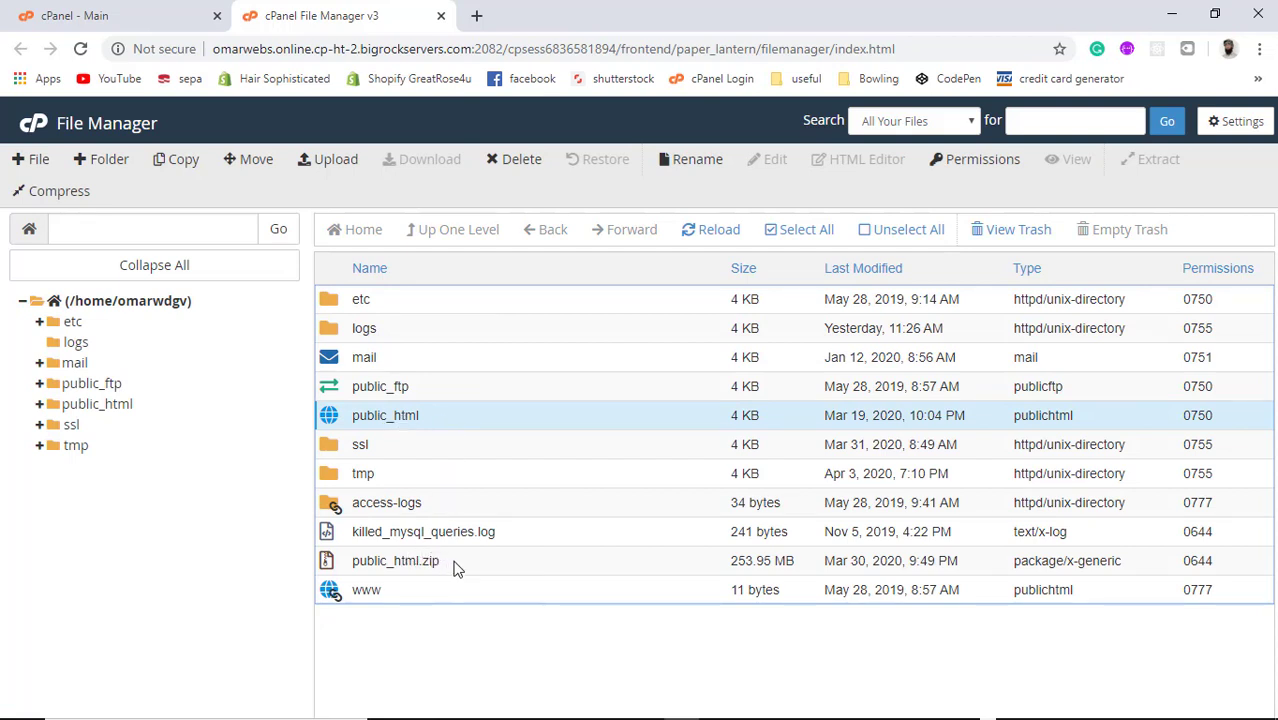
right_click(446, 418)
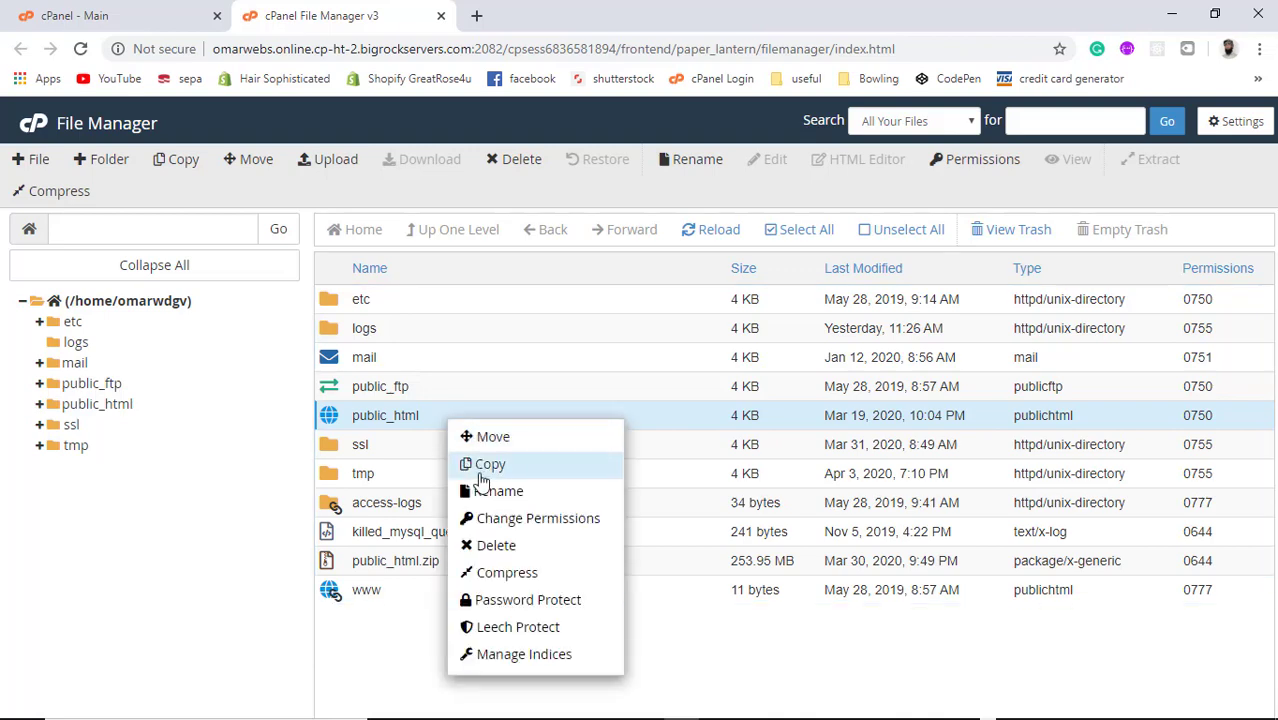
click(492, 572)
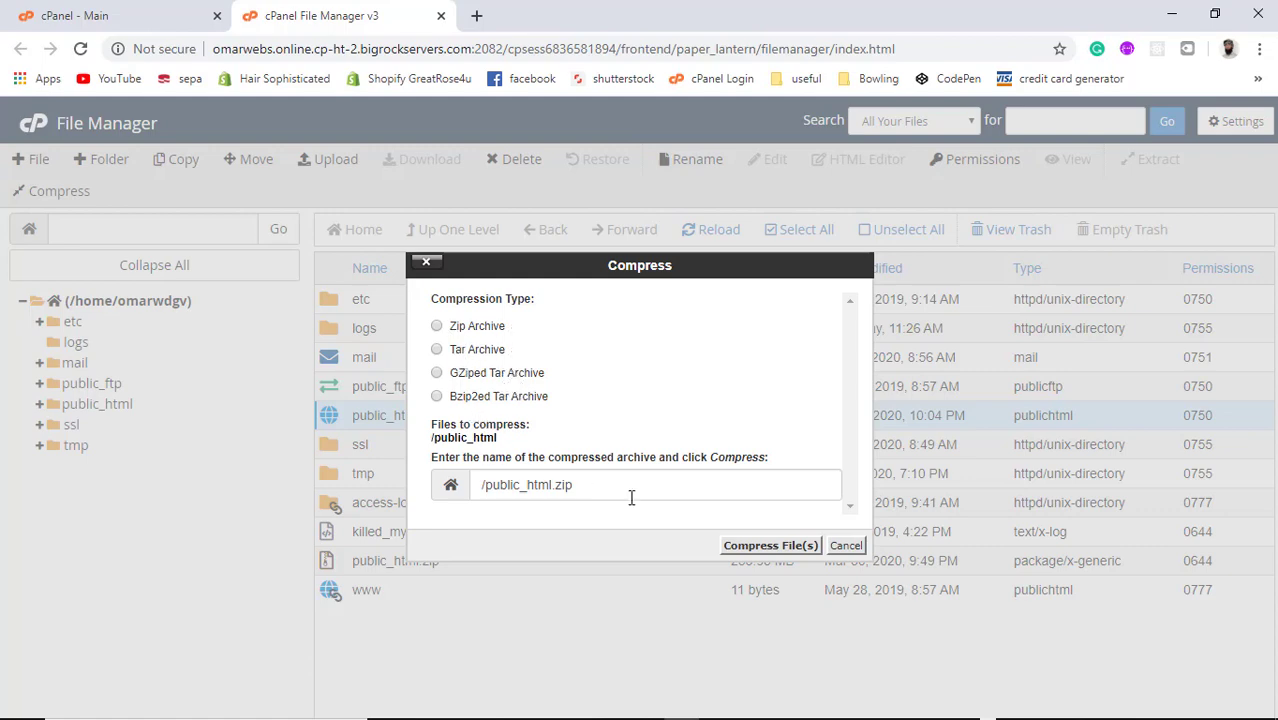
click(846, 546)
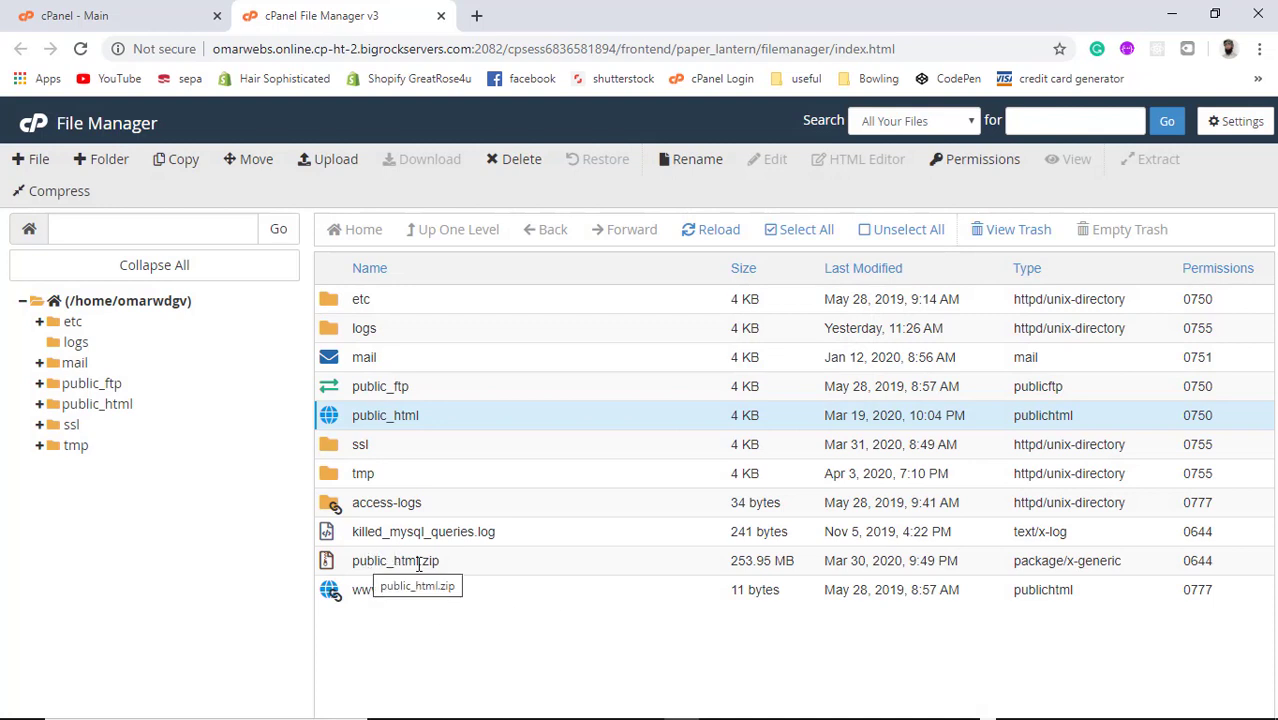
click(450, 563)
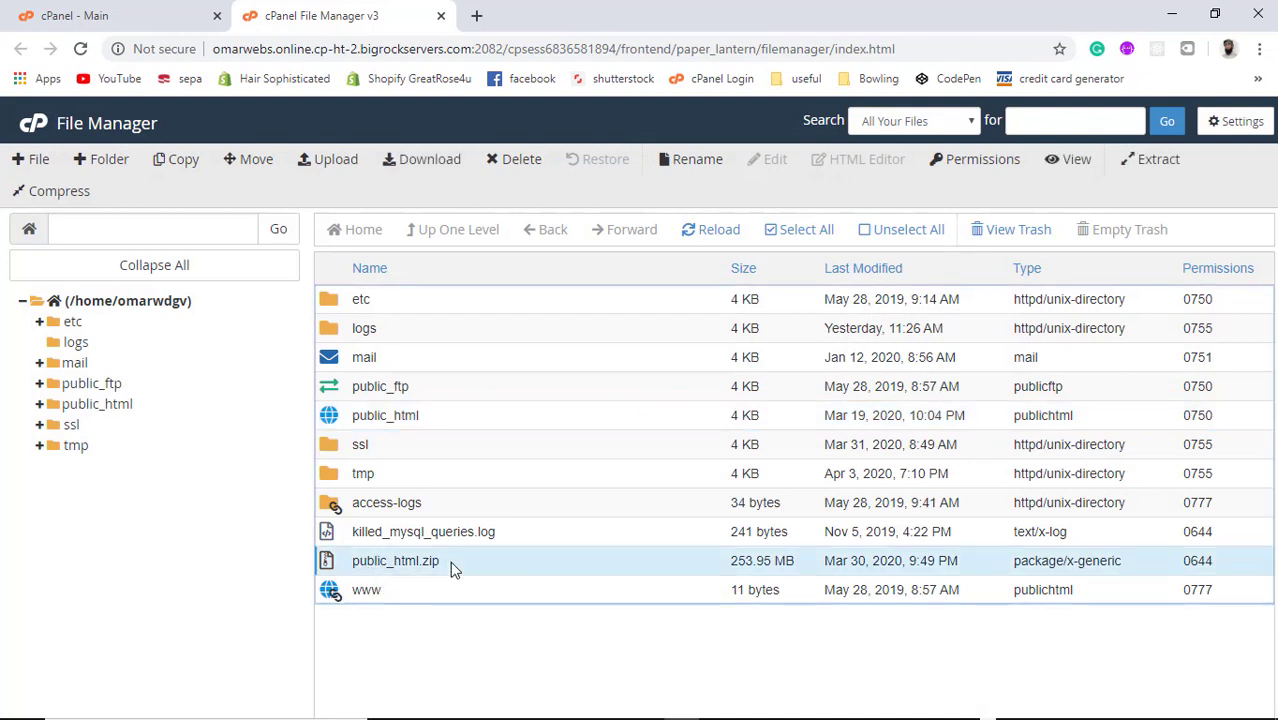
right_click(450, 563)
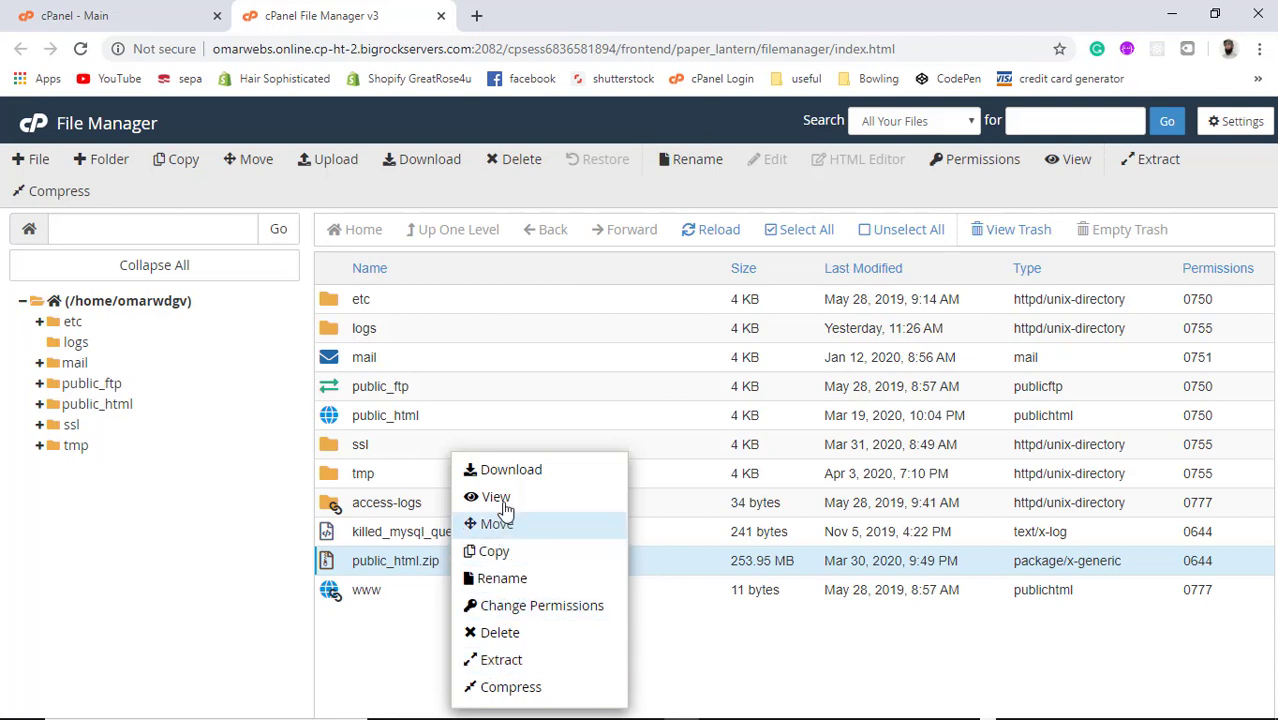
click(398, 622)
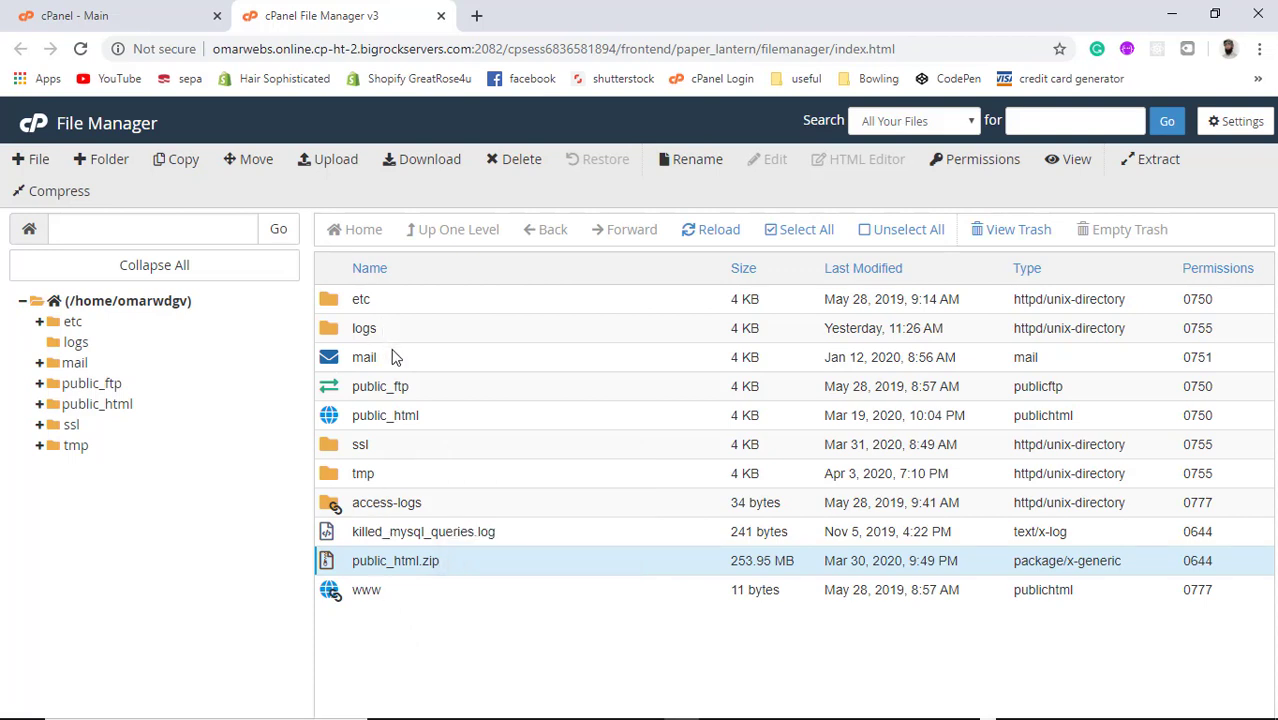
In a new tab, load the new host's cPanel login at server739.iseencloud.net:2083 from the notes
click(476, 15)
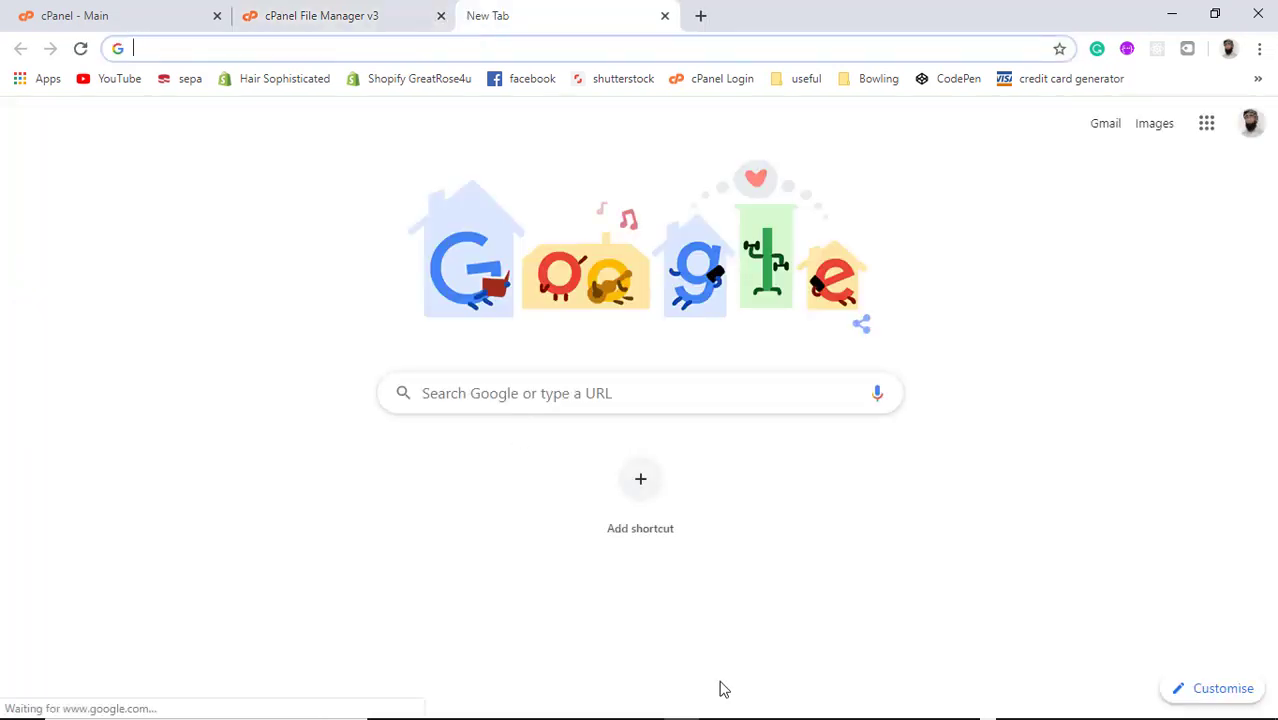
mouse_move(725, 712)
click(859, 703)
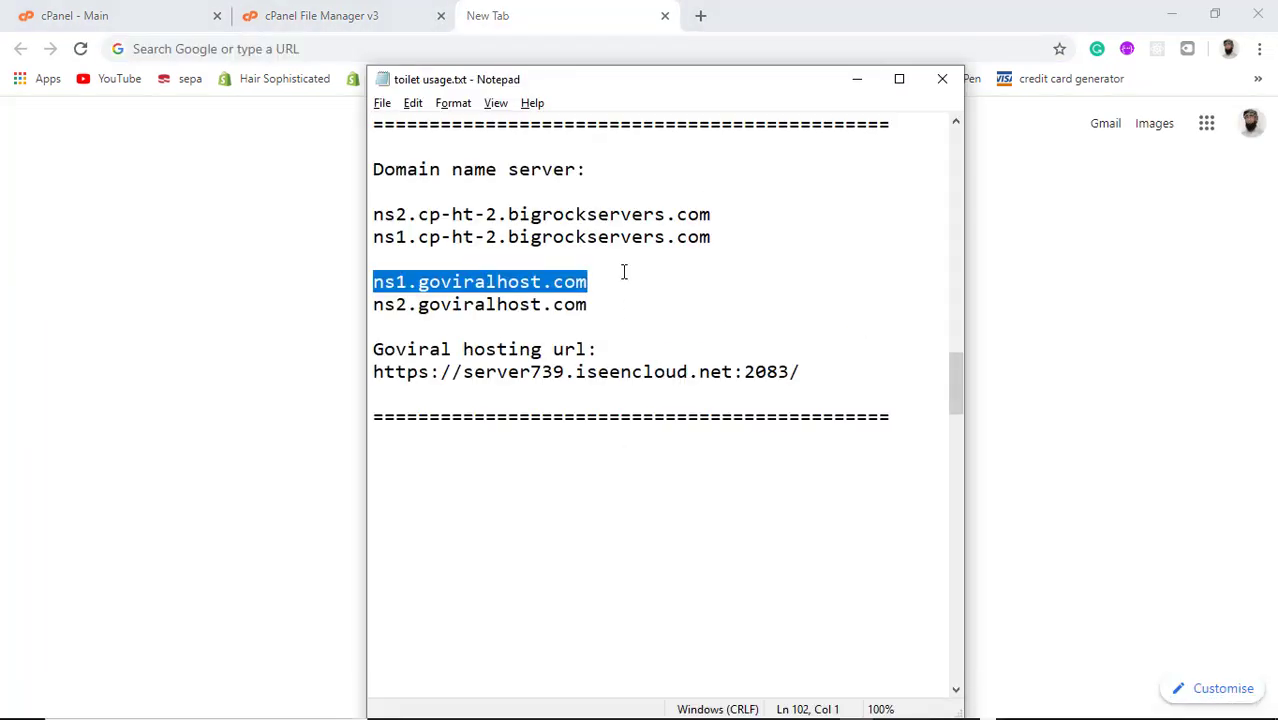
drag(801, 372, 371, 373)
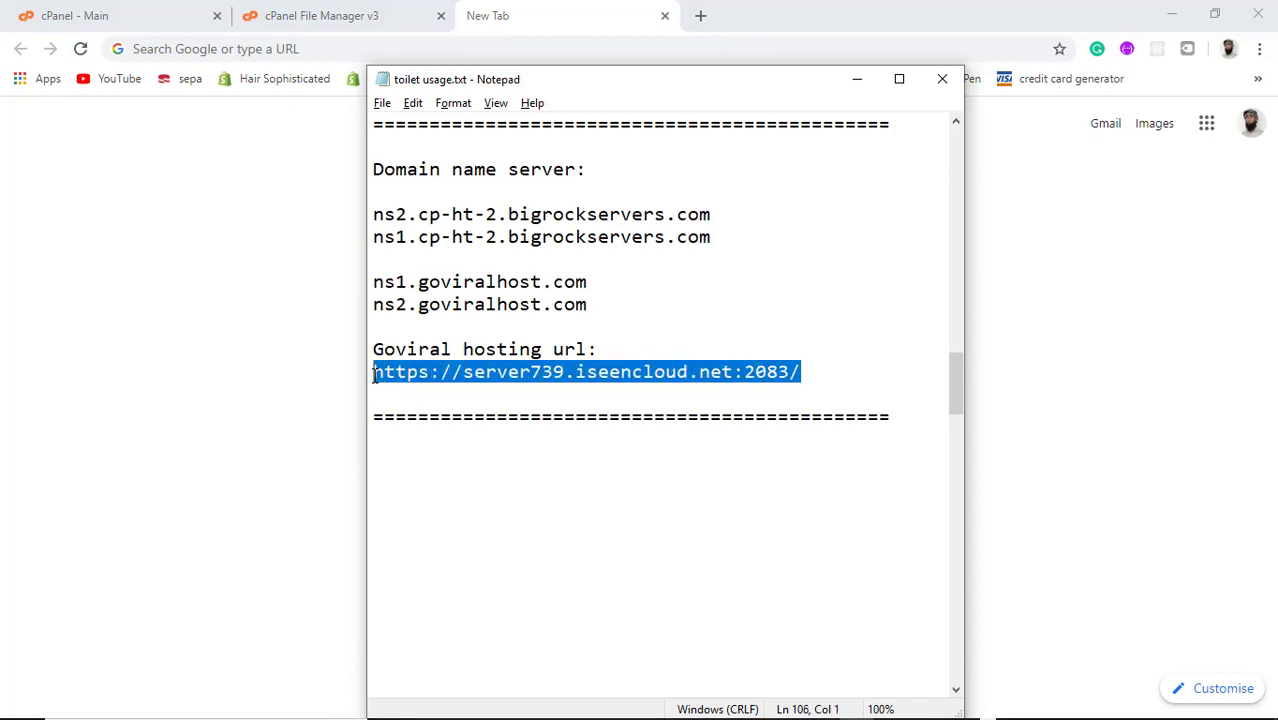
key(ctrl+c)
click(236, 220)
click(382, 48)
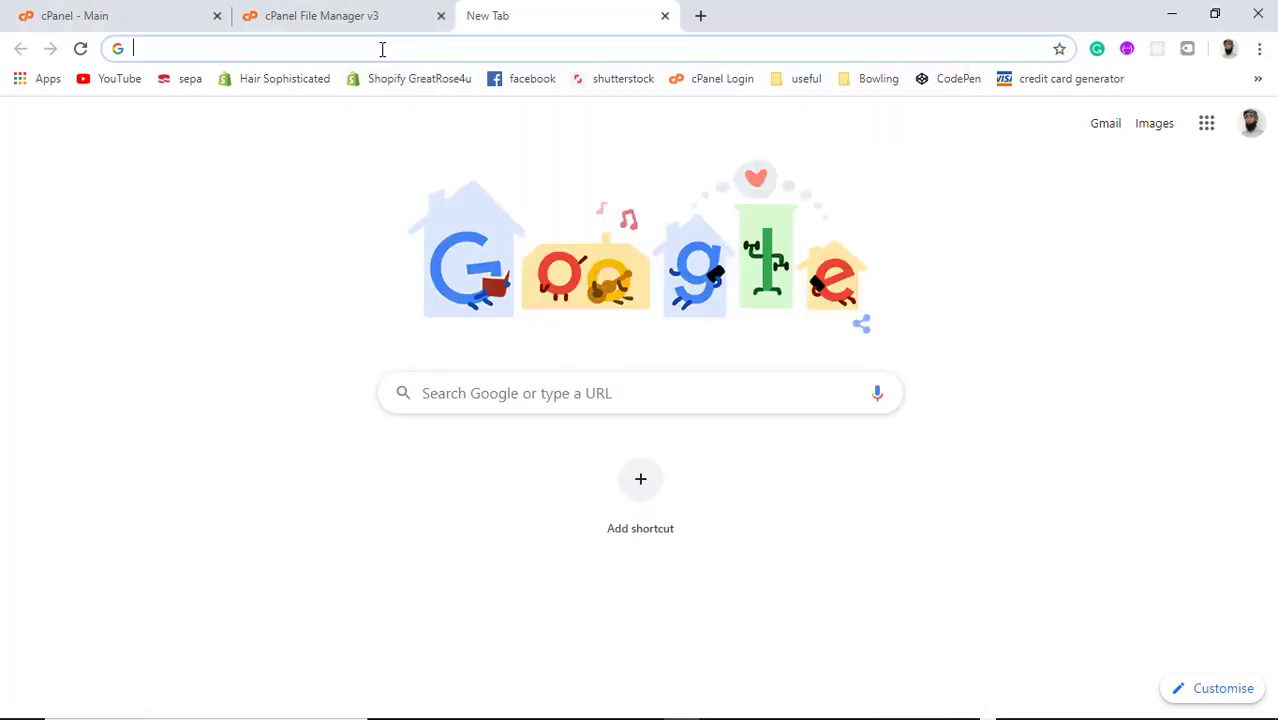
key(ctrl+v)
key(Return)
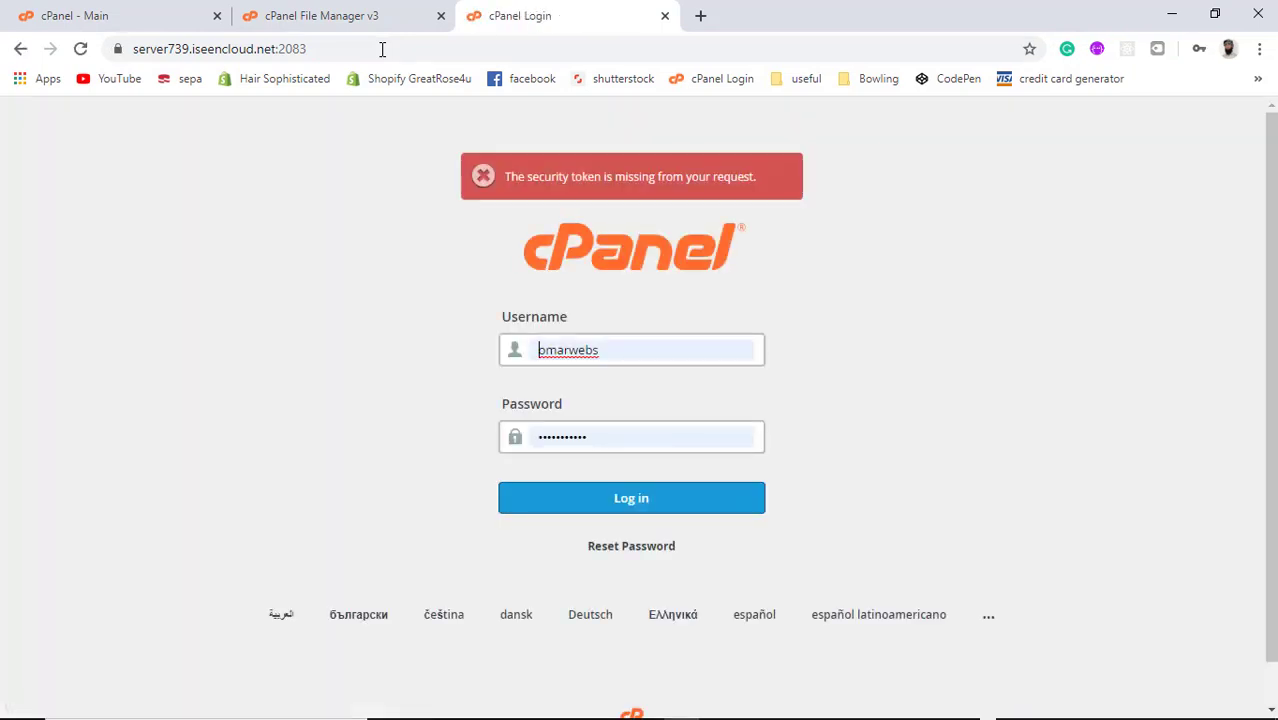
Log in to the new host's cPanel and open File Manager on /home/omarwebs, selecting public_html
click(625, 503)
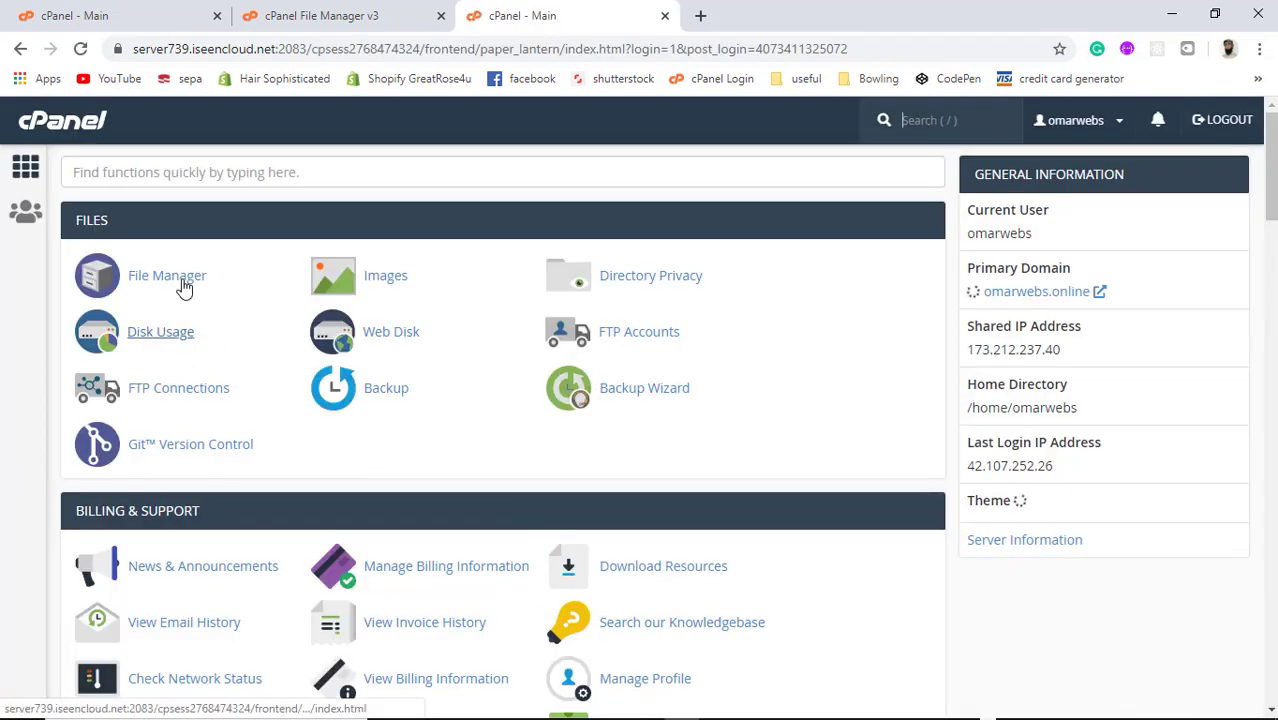
click(160, 280)
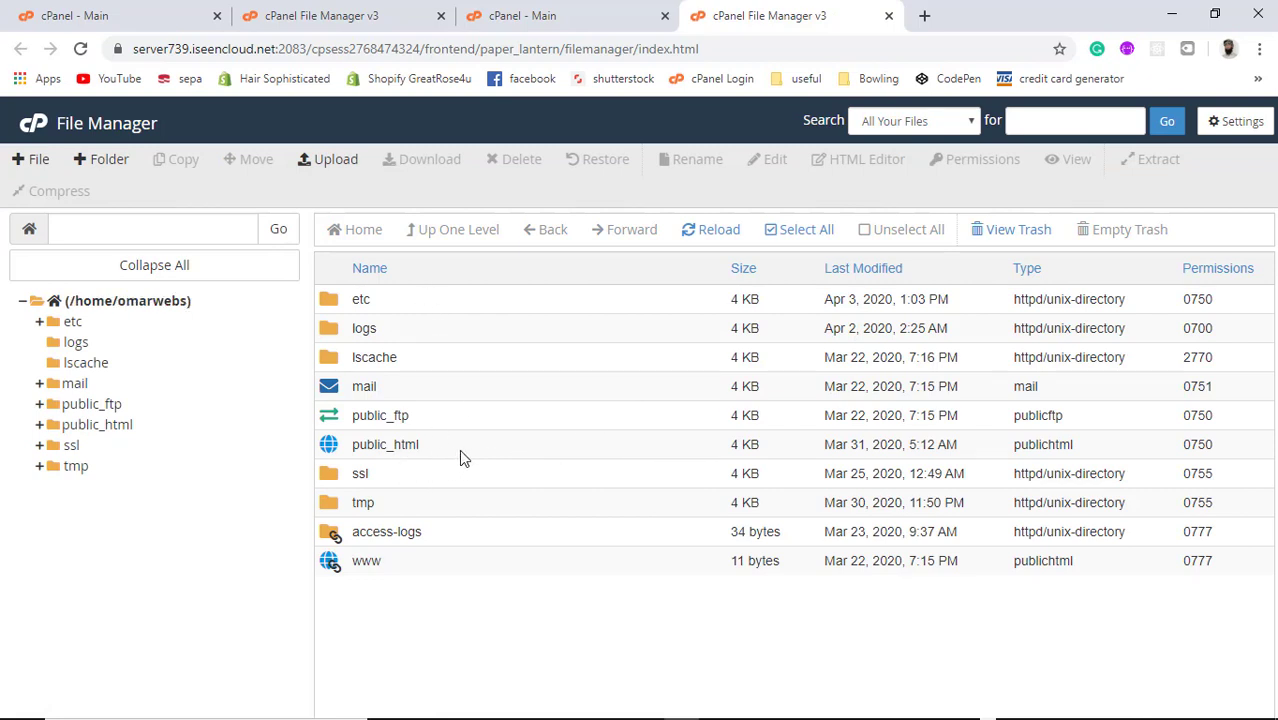
click(270, 12)
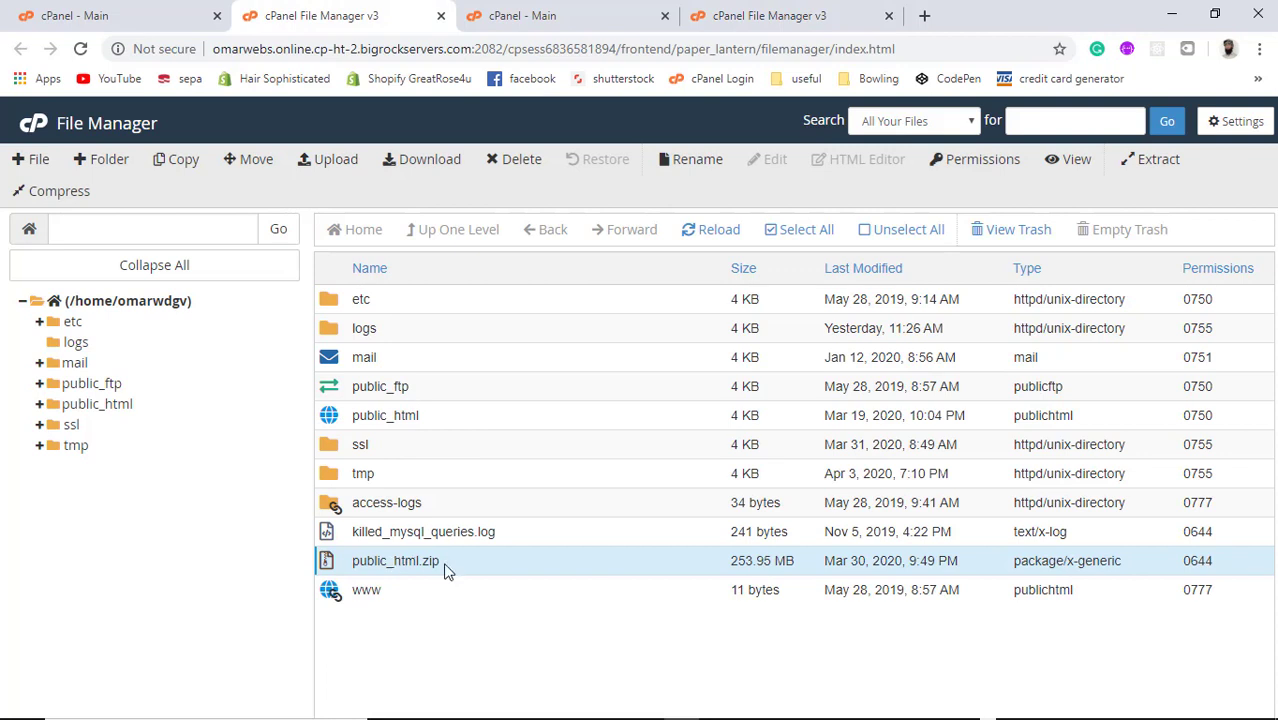
click(760, 22)
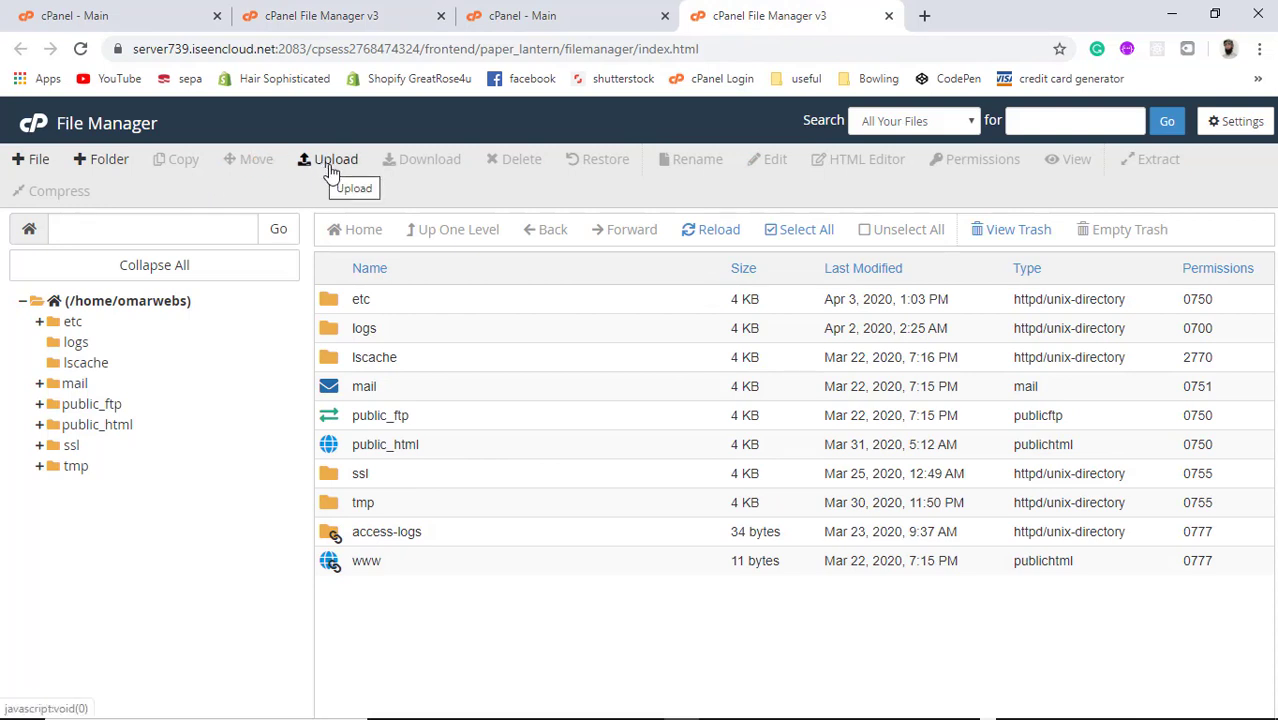
click(425, 450)
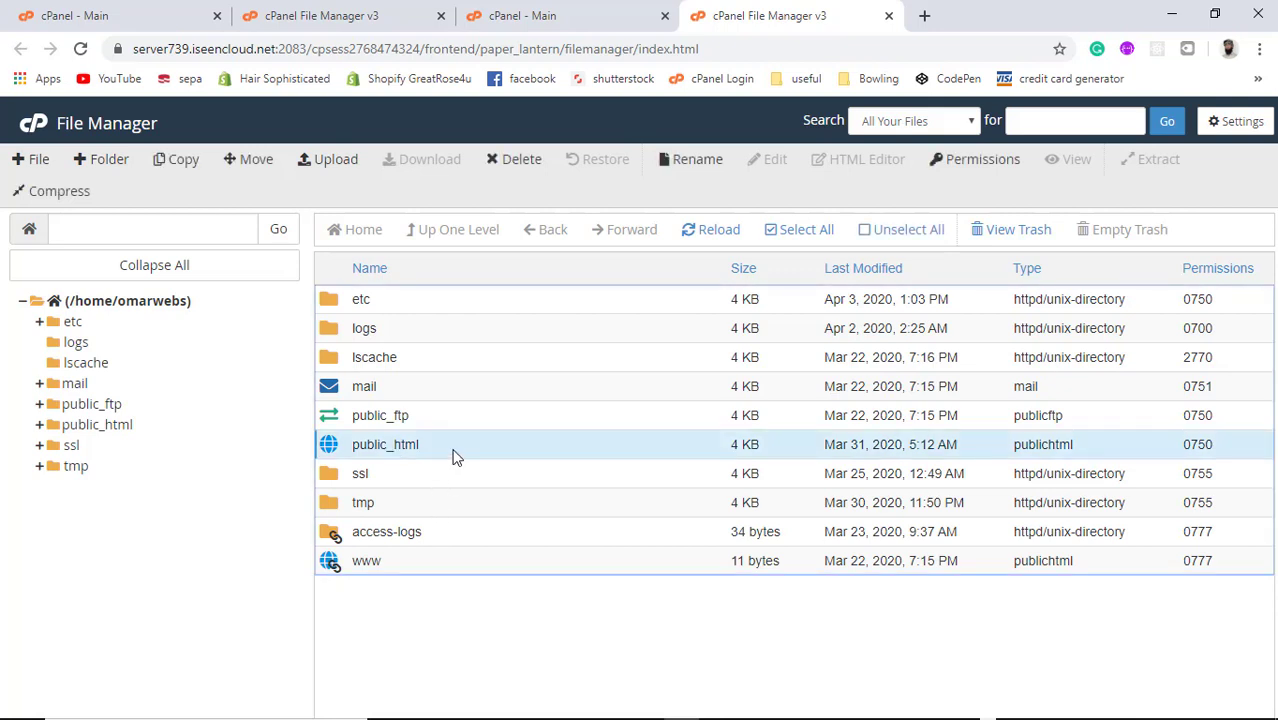
Launch phpMyAdmin from the Databases section of the old BigRock cPanel
click(127, 15)
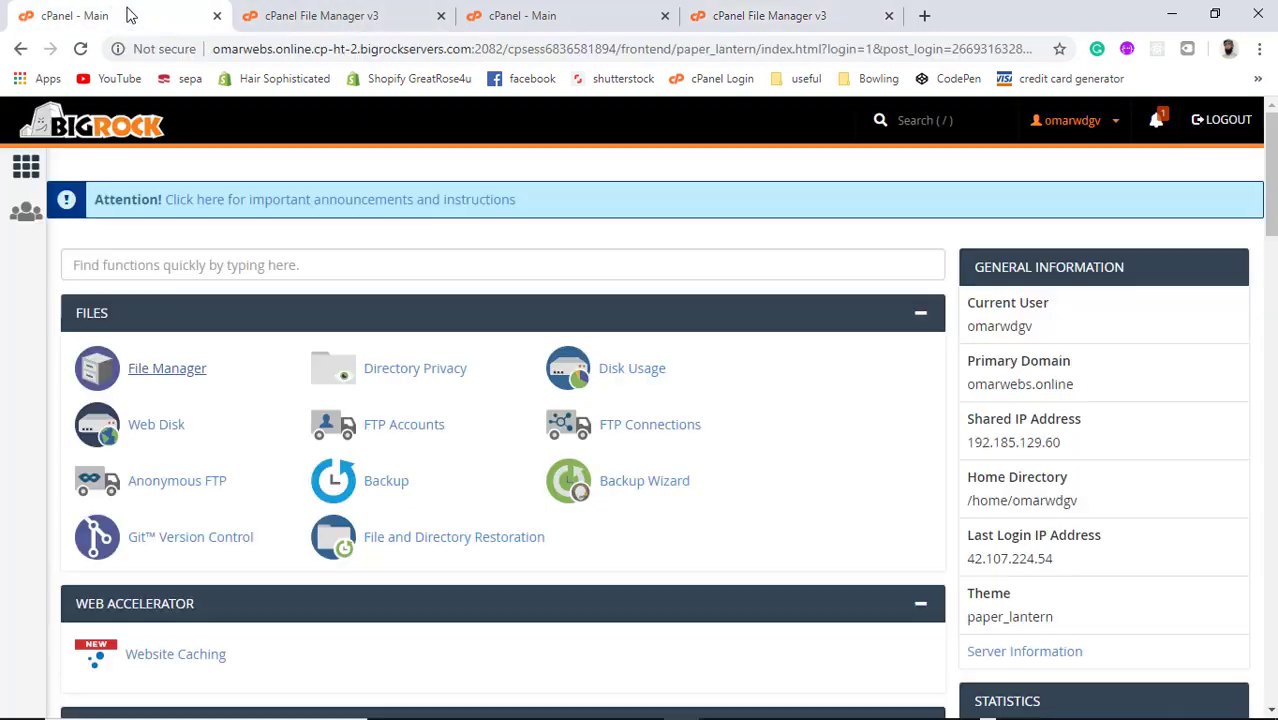
scroll(480, 455, down, 3)
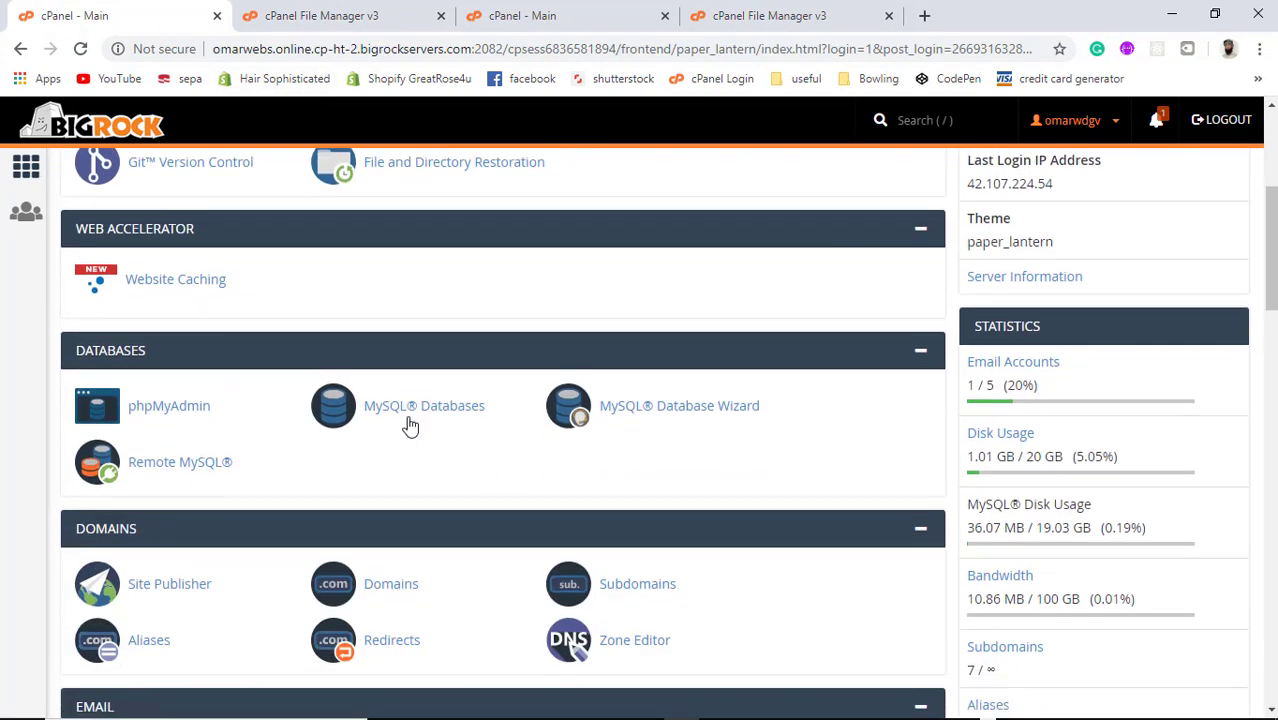
click(165, 410)
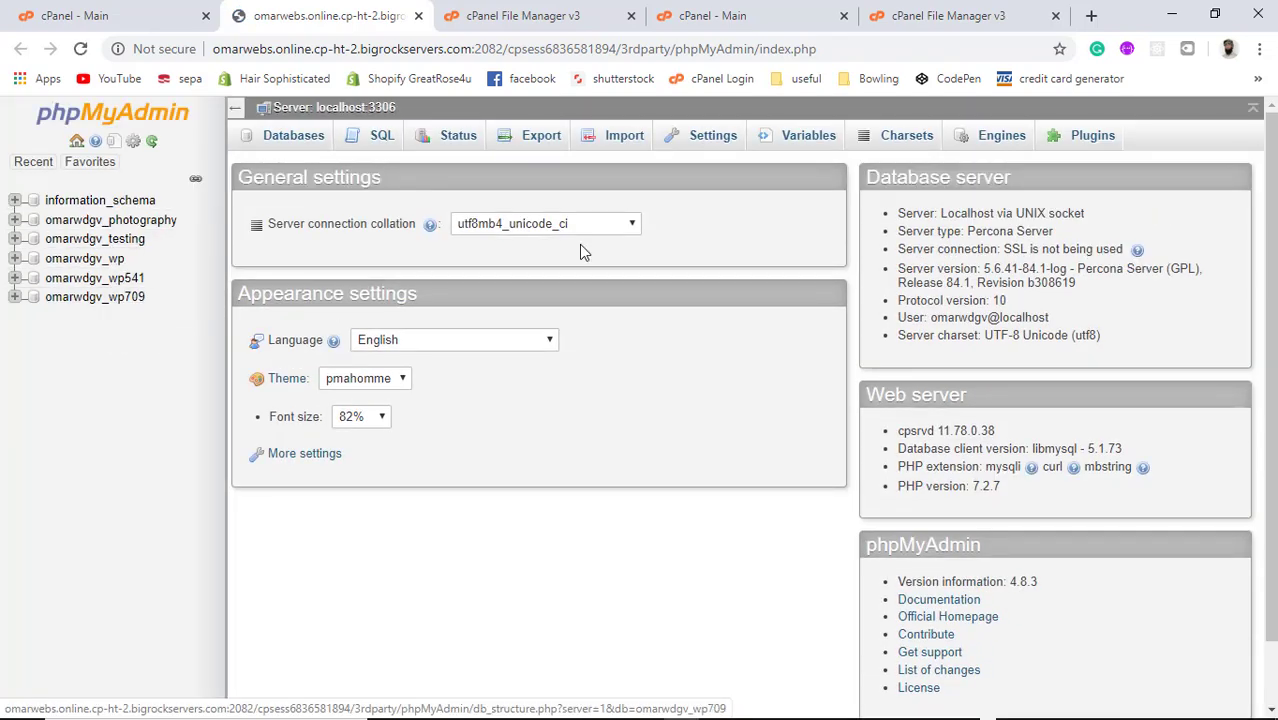
Run a Quick SQL export of the old server, downloading localhost.sql (6.1 MB)
click(536, 140)
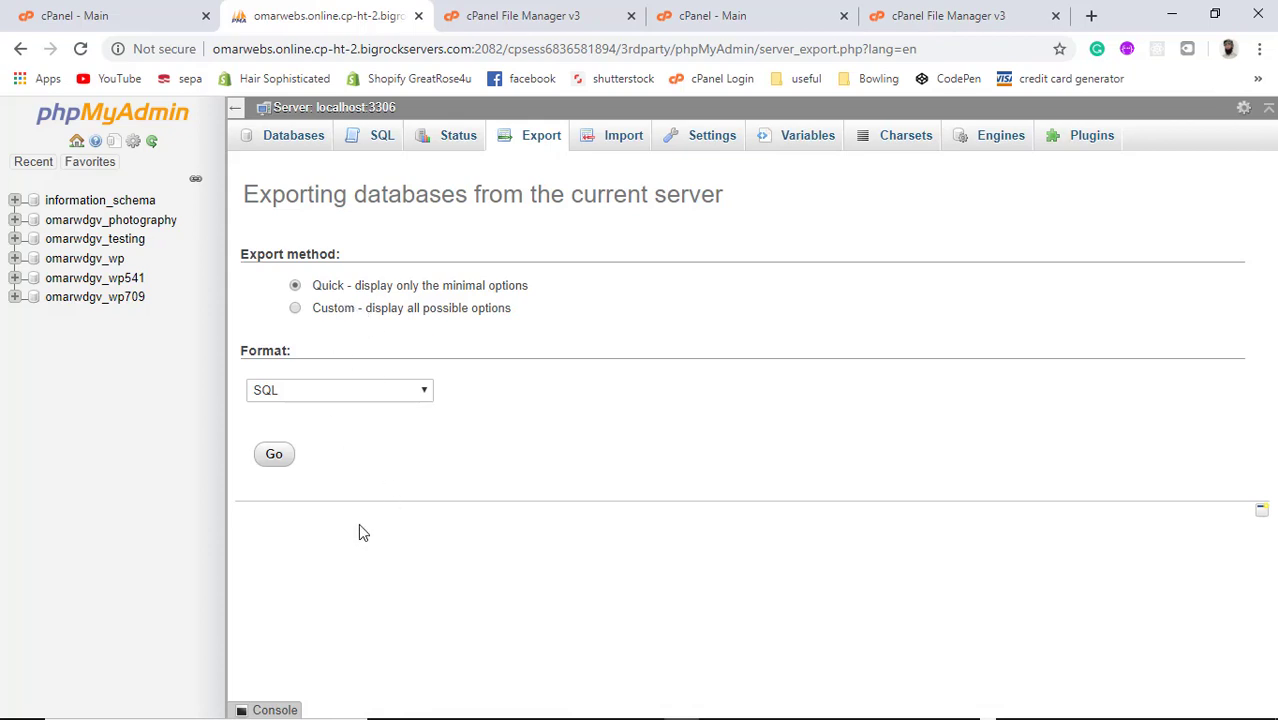
click(274, 456)
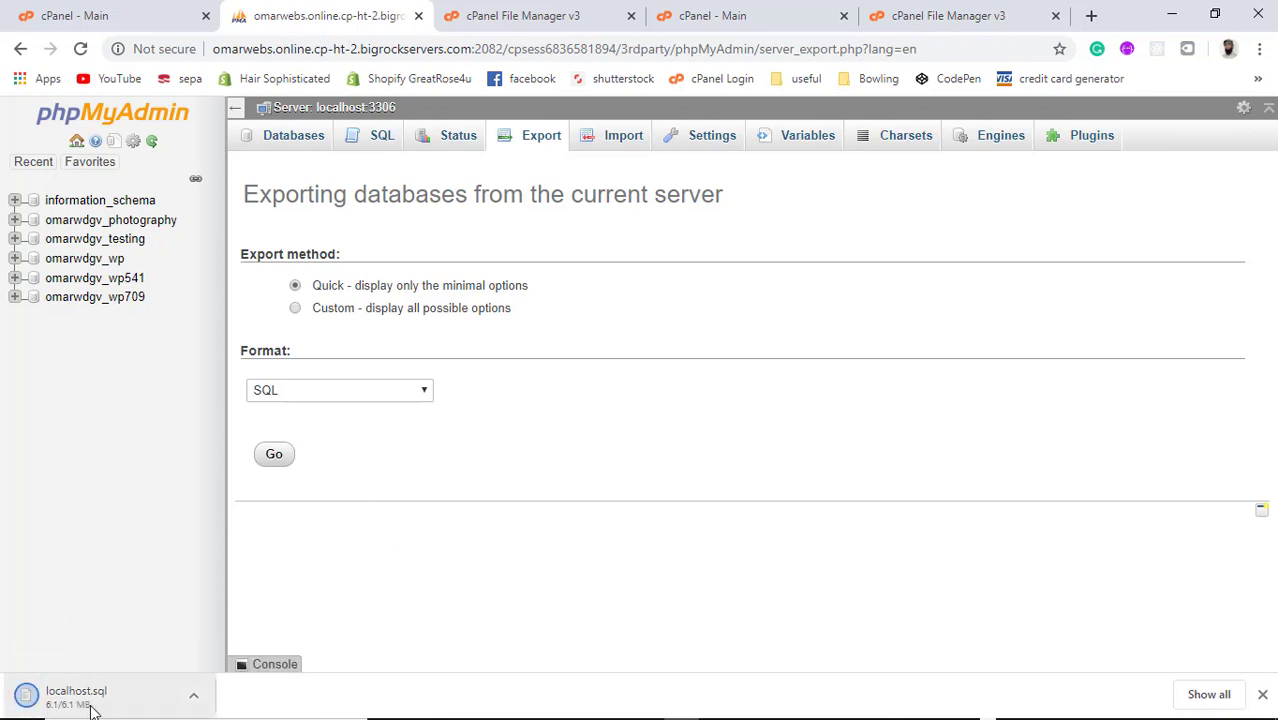
click(760, 10)
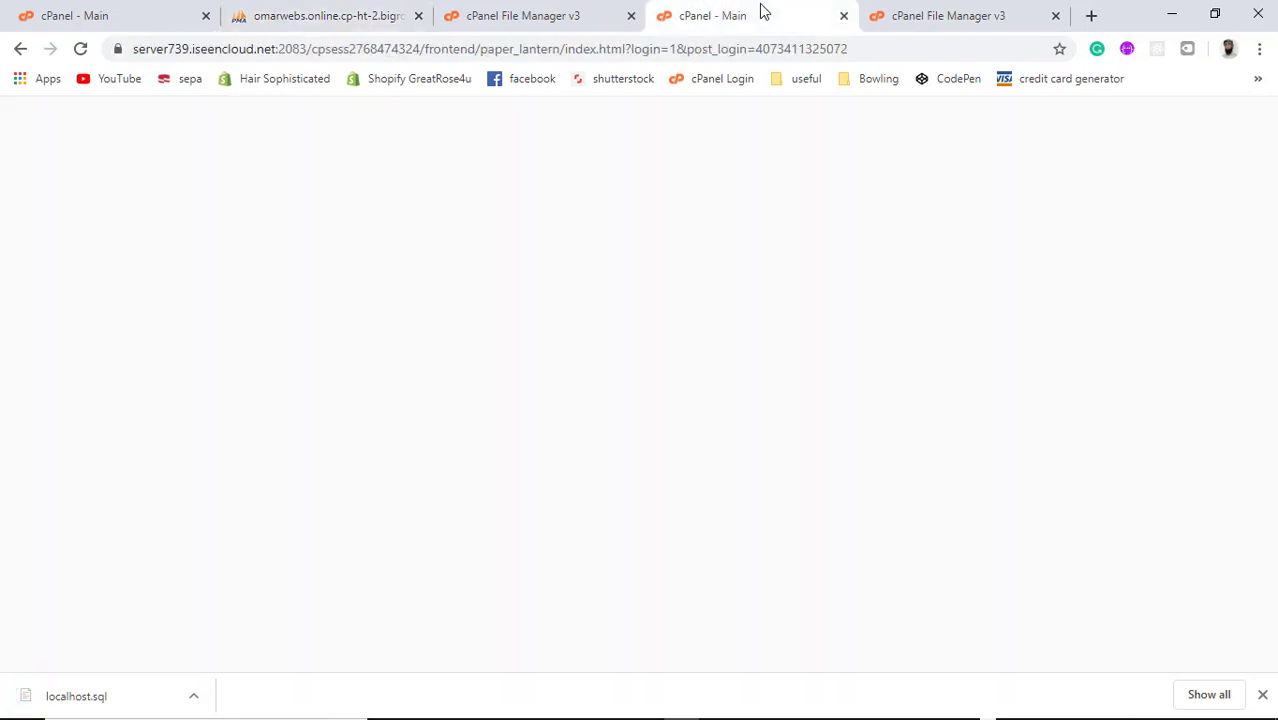
Launch phpMyAdmin from the Databases section of the new host's cPanel
scroll(330, 395, down, 3)
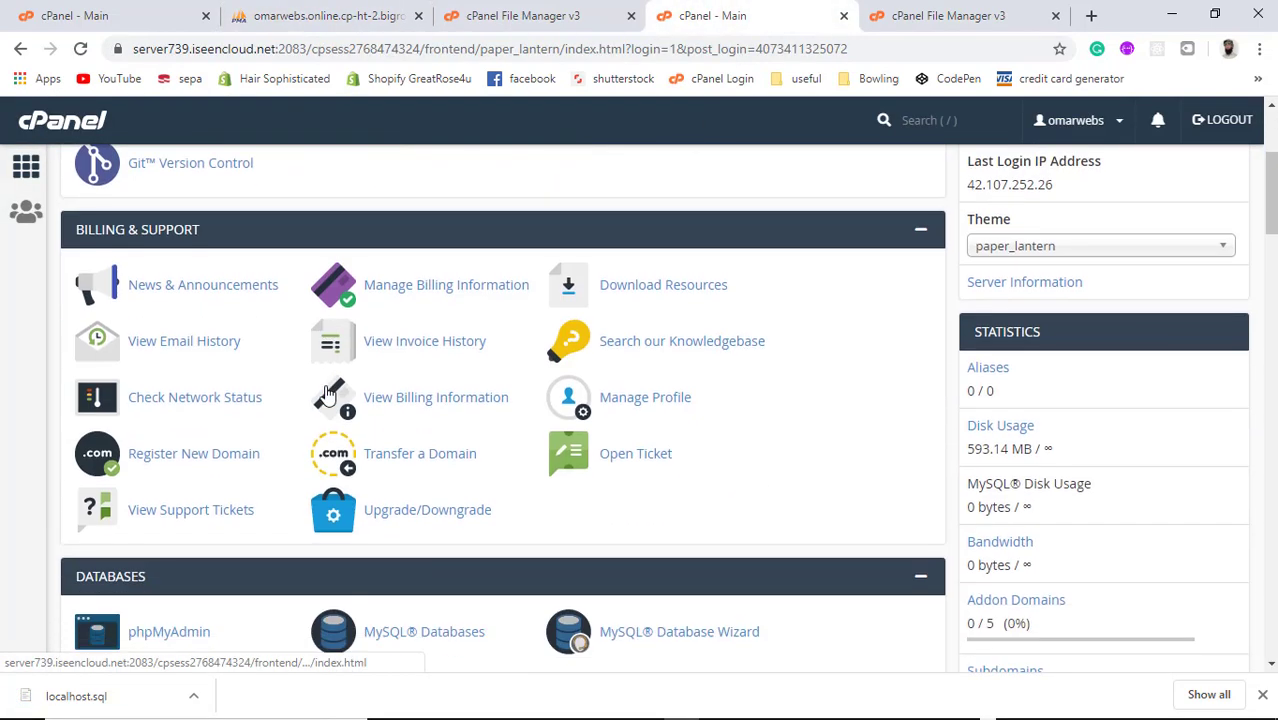
scroll(330, 395, down, 3)
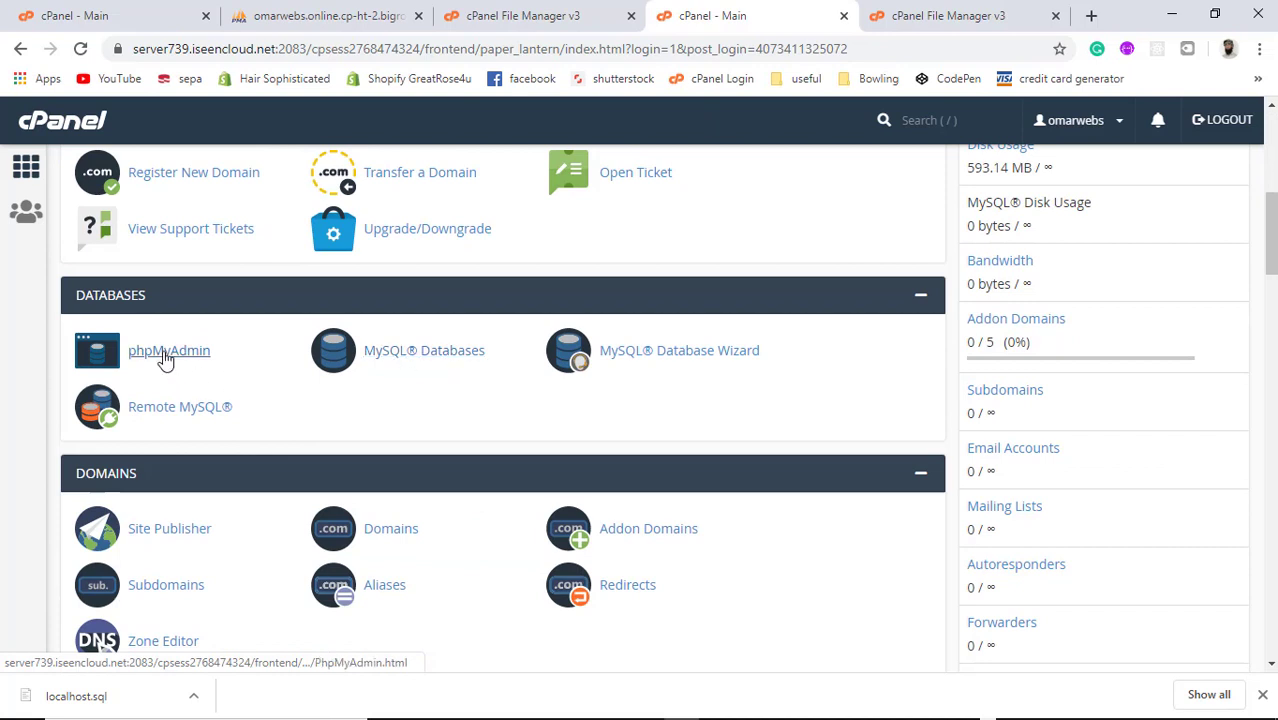
click(165, 356)
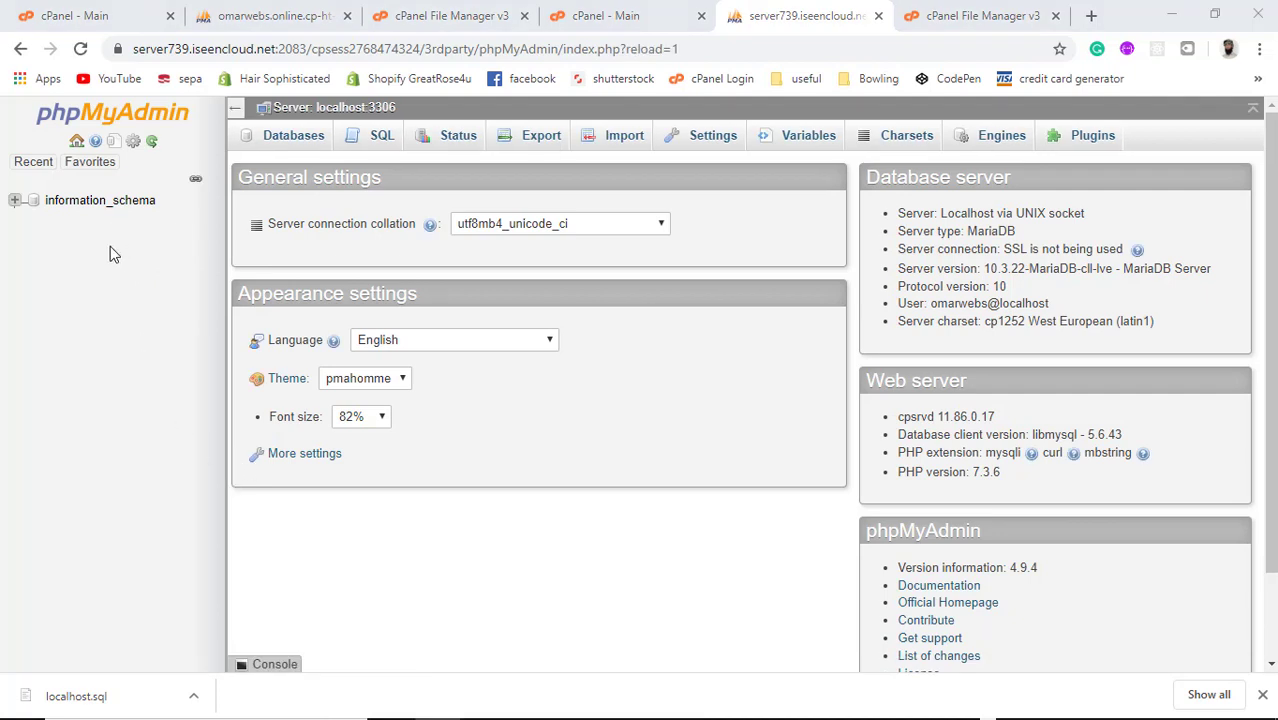
Export the omarwdgv_wp709 database from the old host's phpMyAdmin as a quick SQL file
click(227, 18)
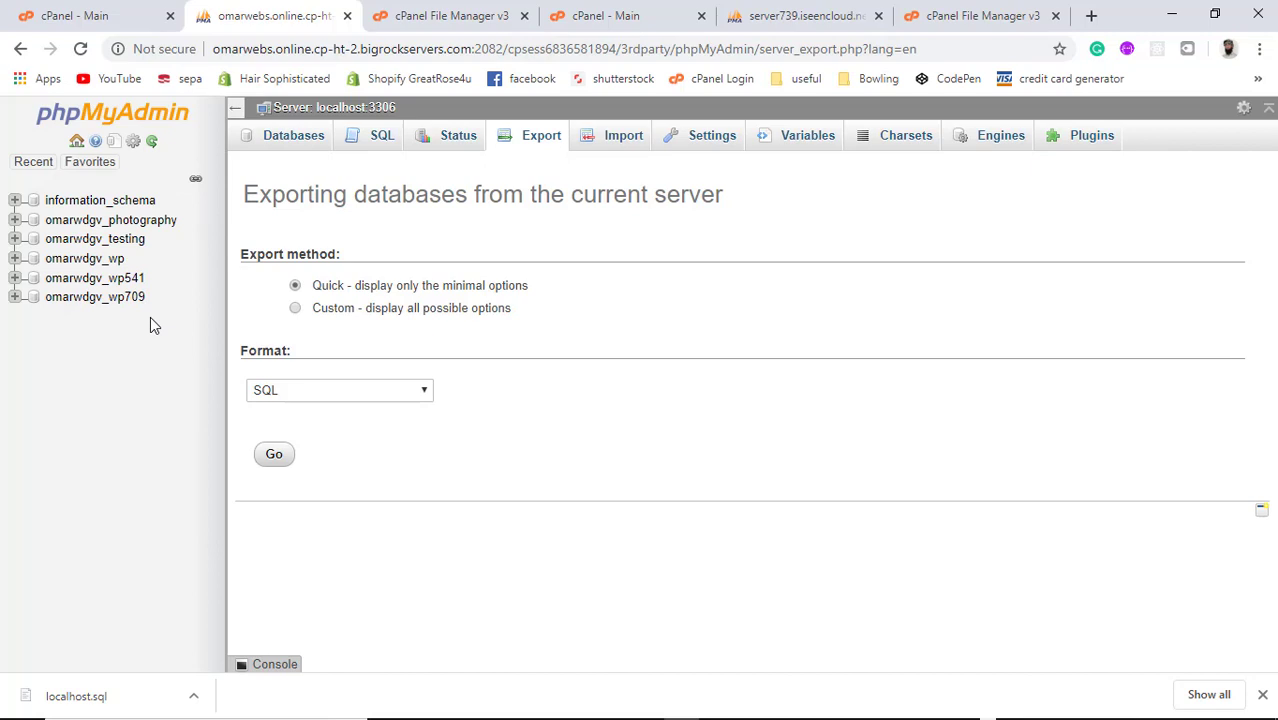
click(74, 300)
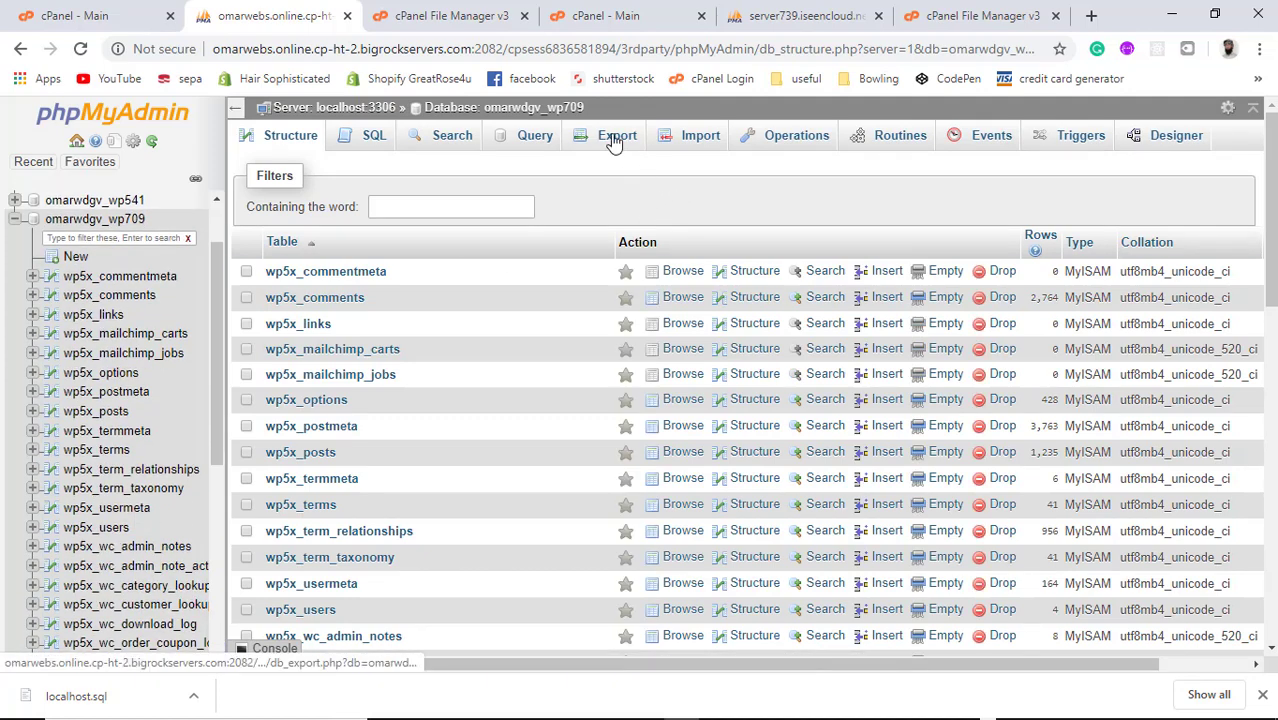
click(614, 142)
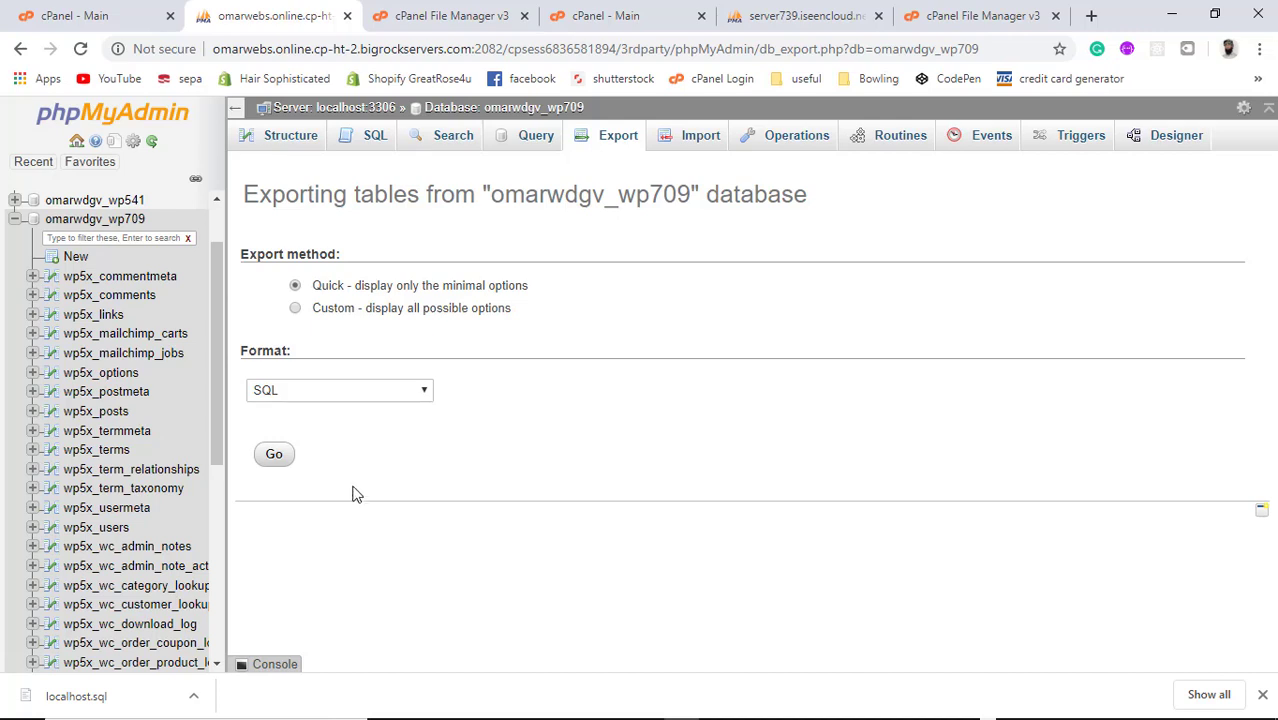
click(278, 456)
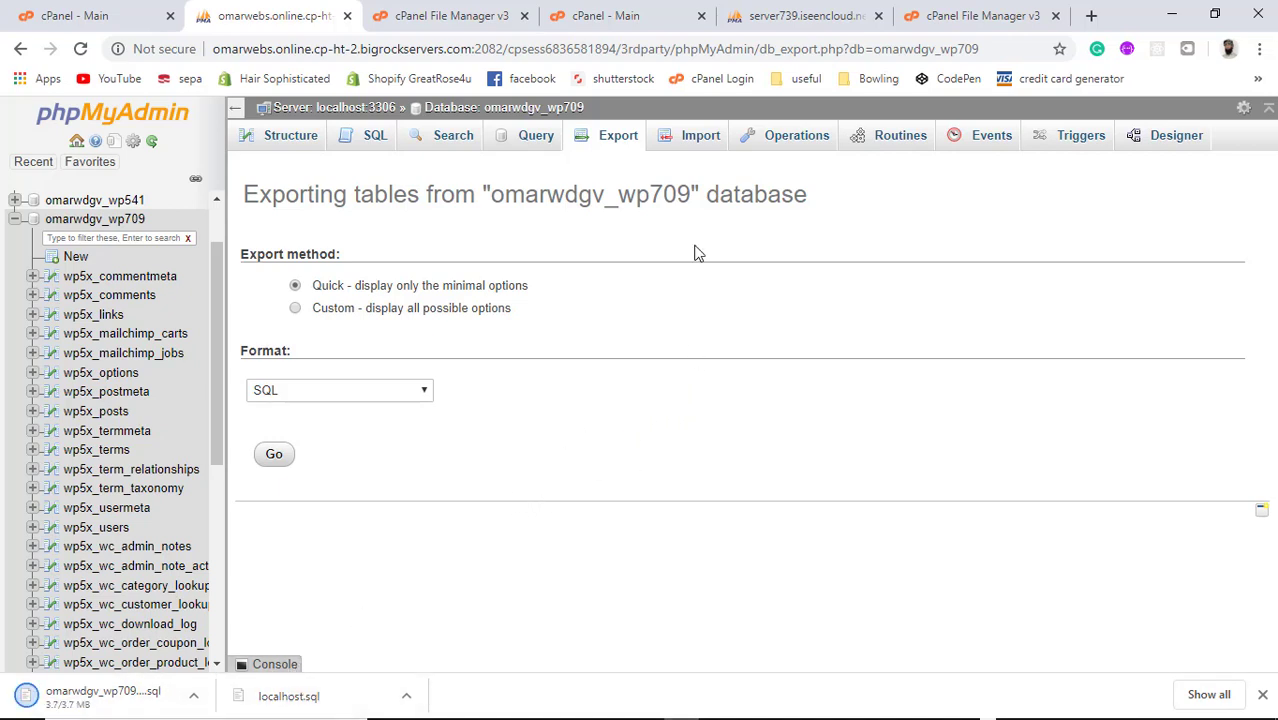
click(800, 16)
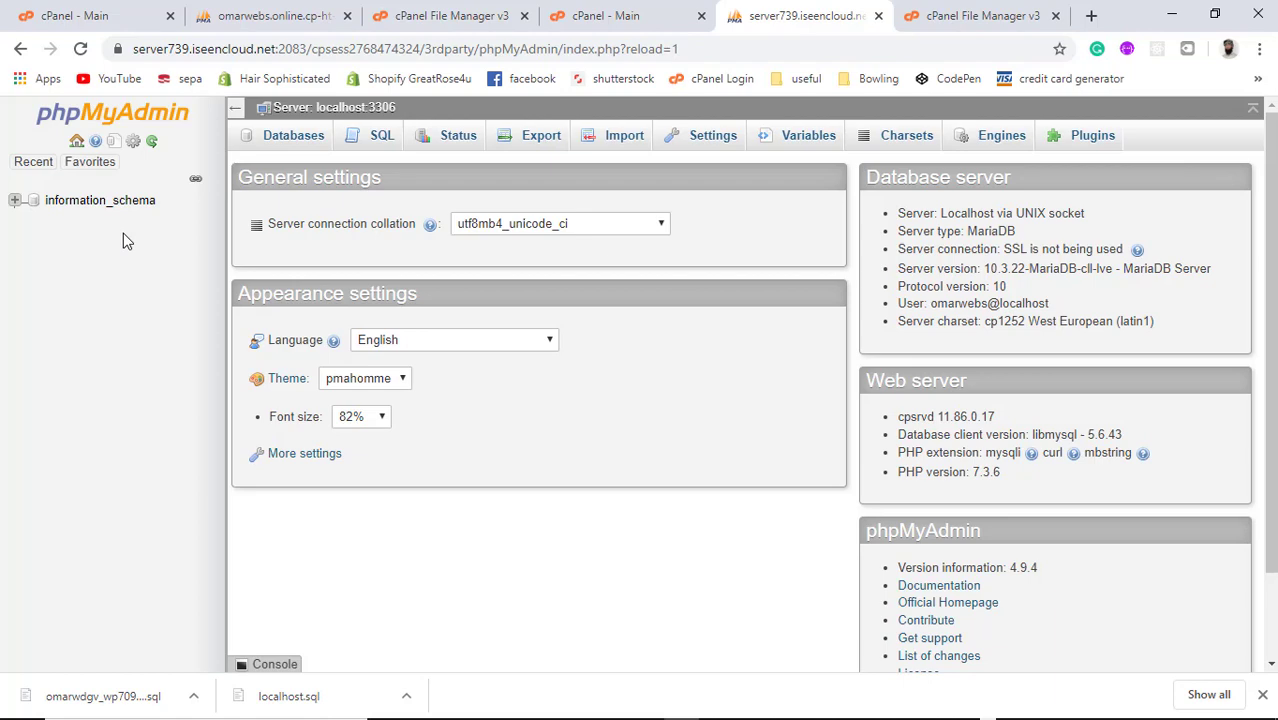
In MySQL Databases, create the database 'wp' (omarwebs_wp) and return to Current Databases
click(612, 16)
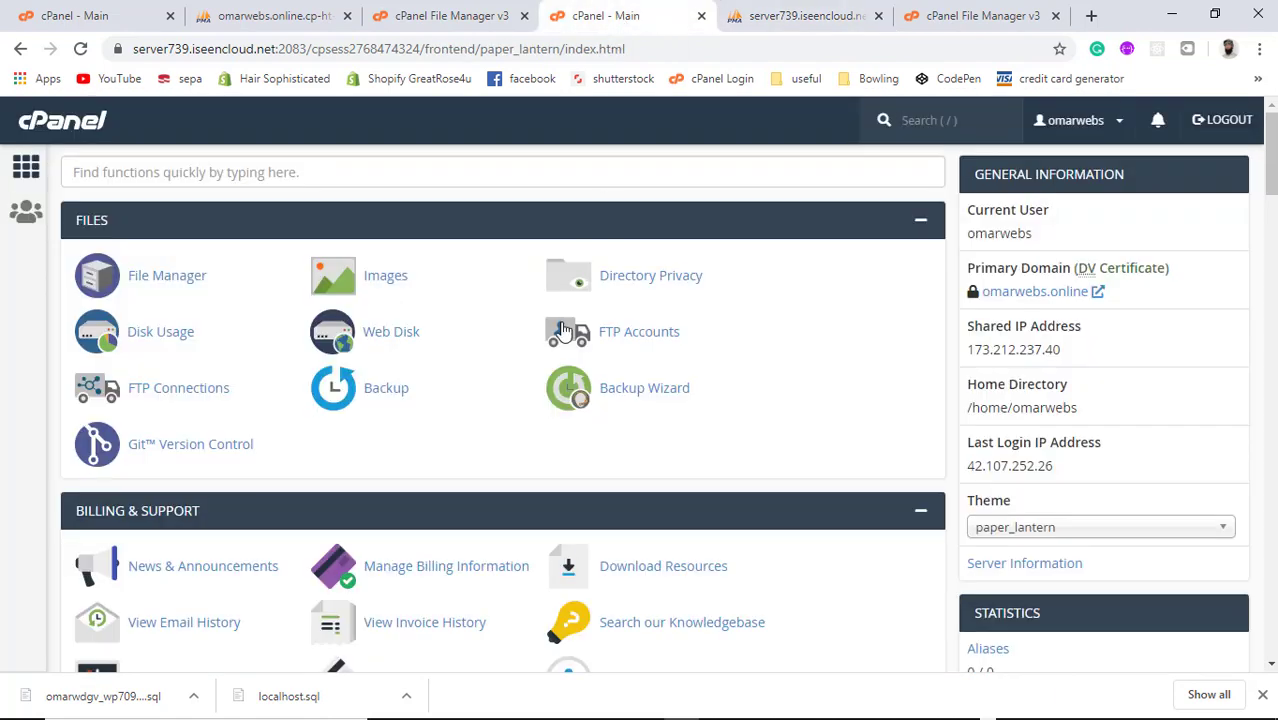
scroll(420, 420, down, 2)
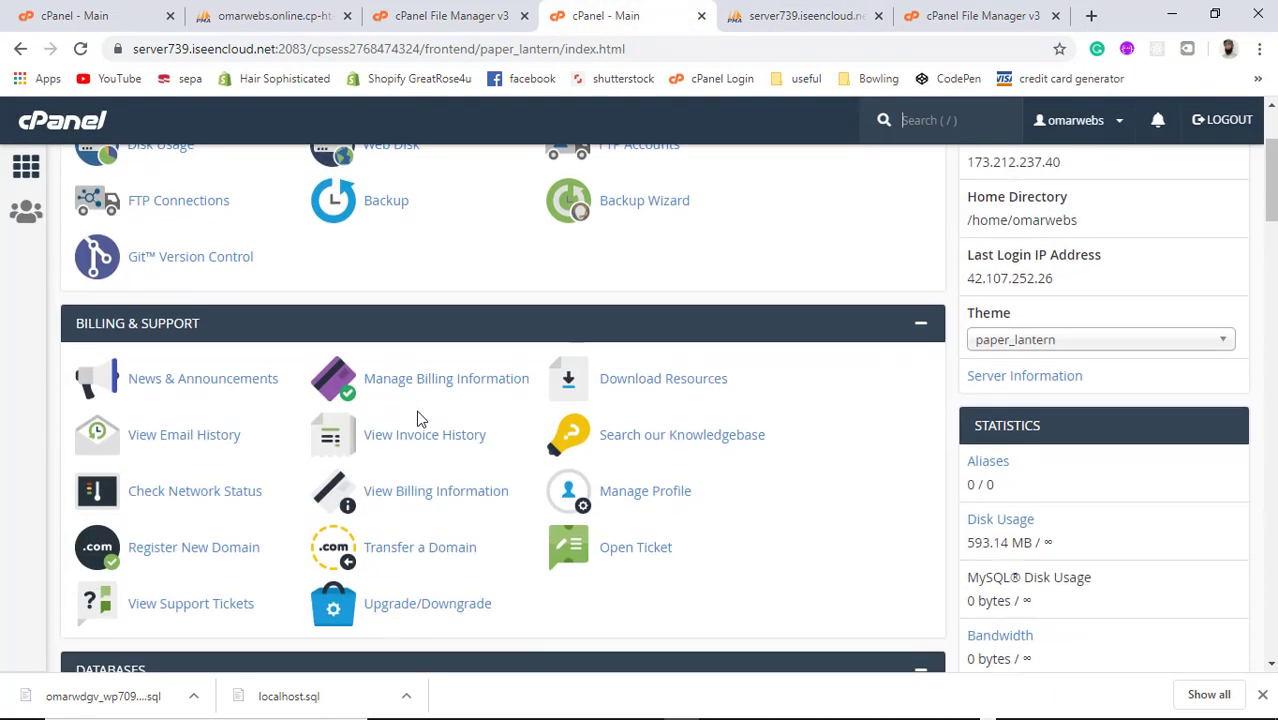
scroll(420, 420, down, 3)
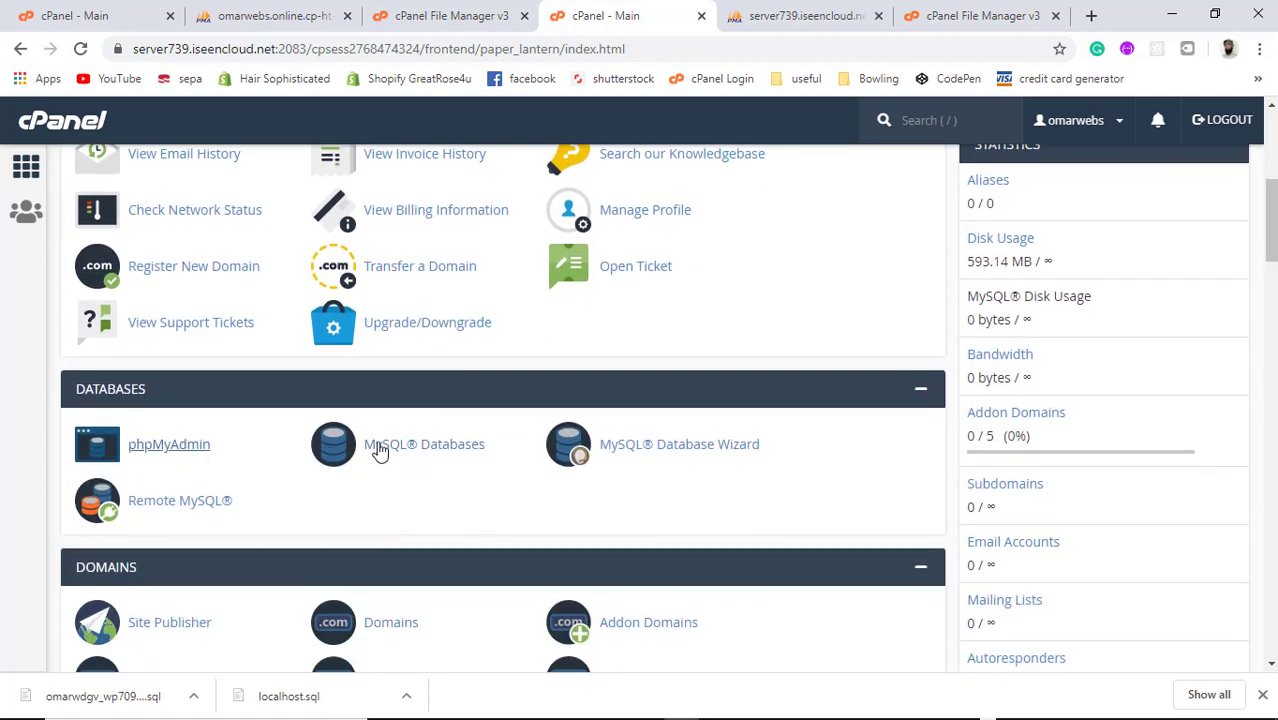
click(430, 447)
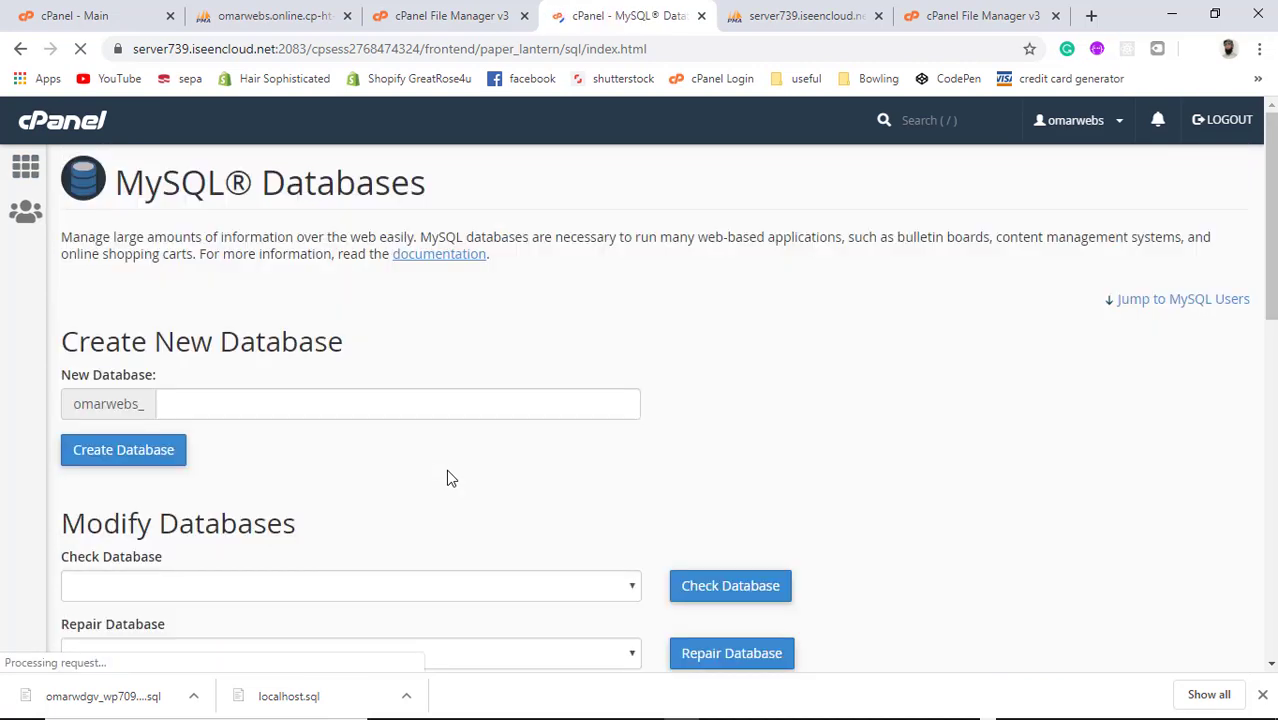
click(205, 402)
scroll(747, 399, down, 4)
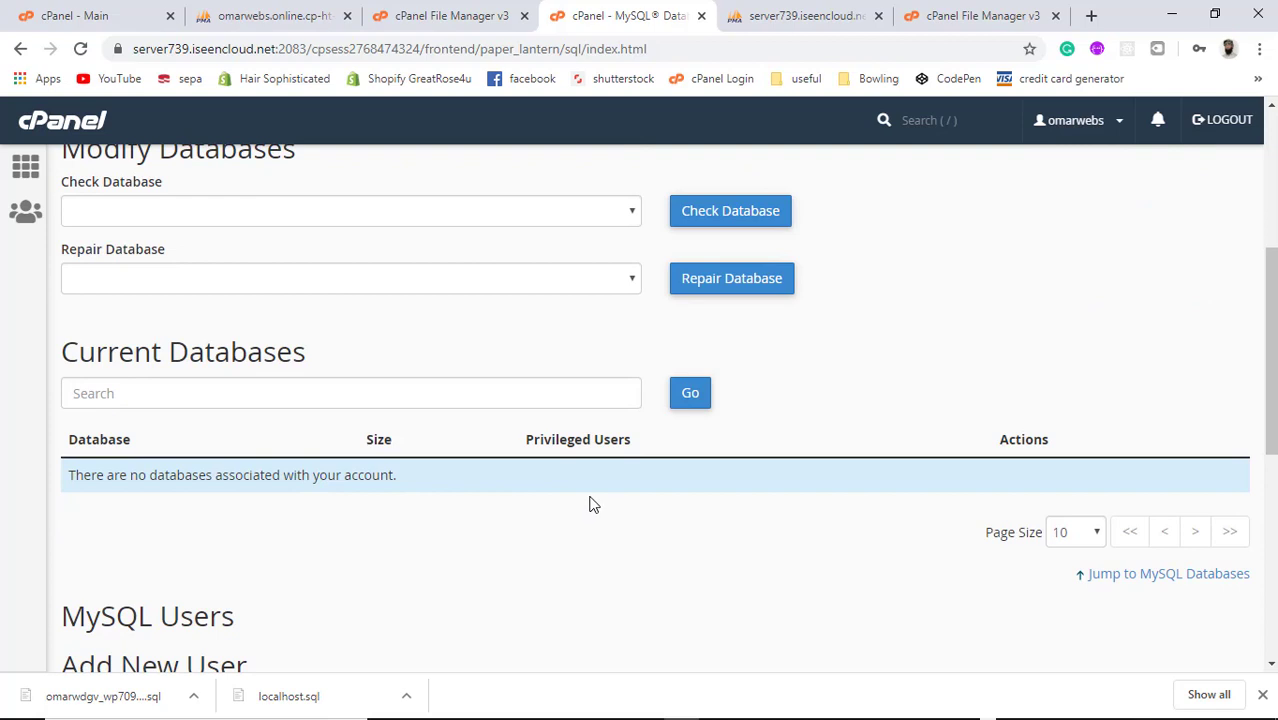
scroll(590, 503, up, 3)
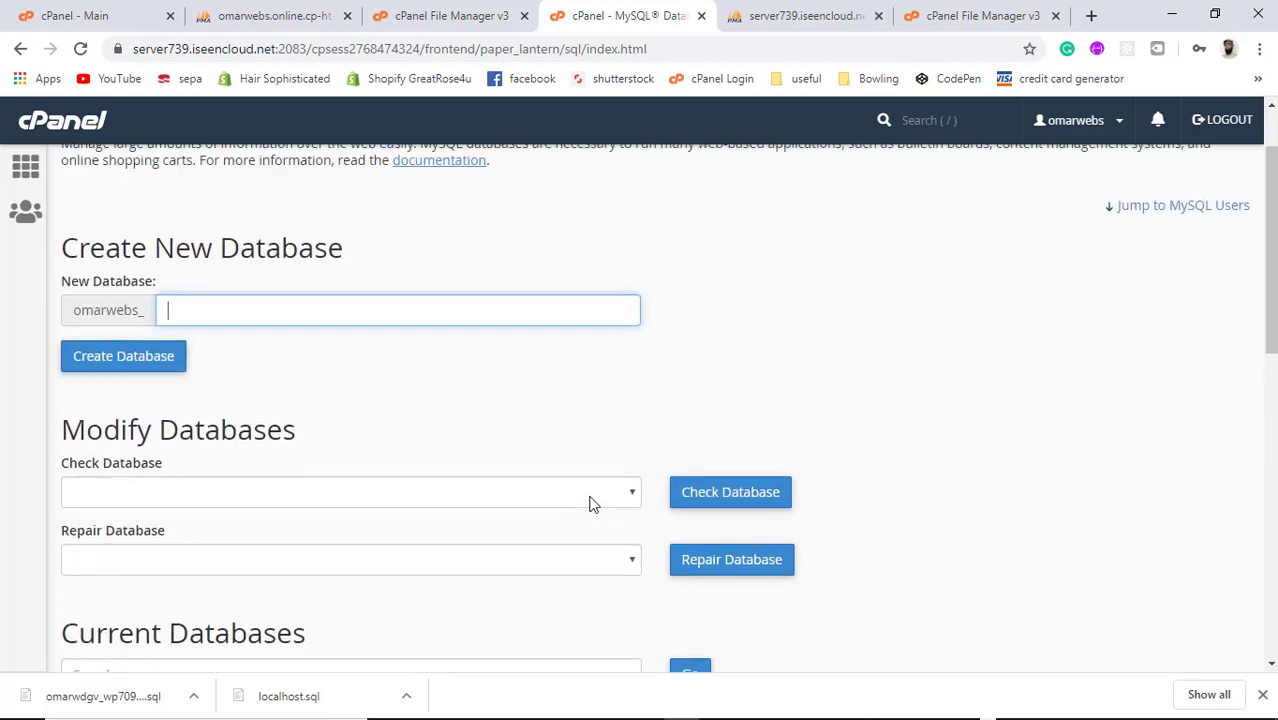
text(wp)
click(327, 345)
click(110, 370)
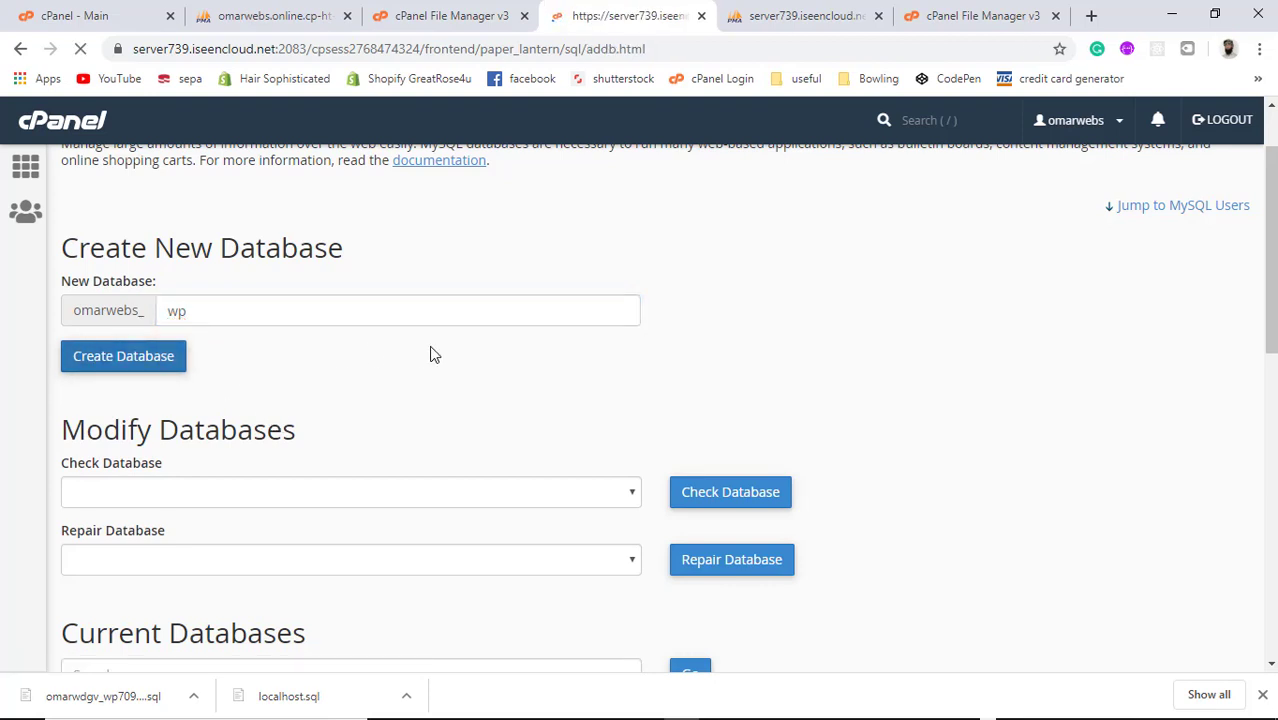
click(657, 325)
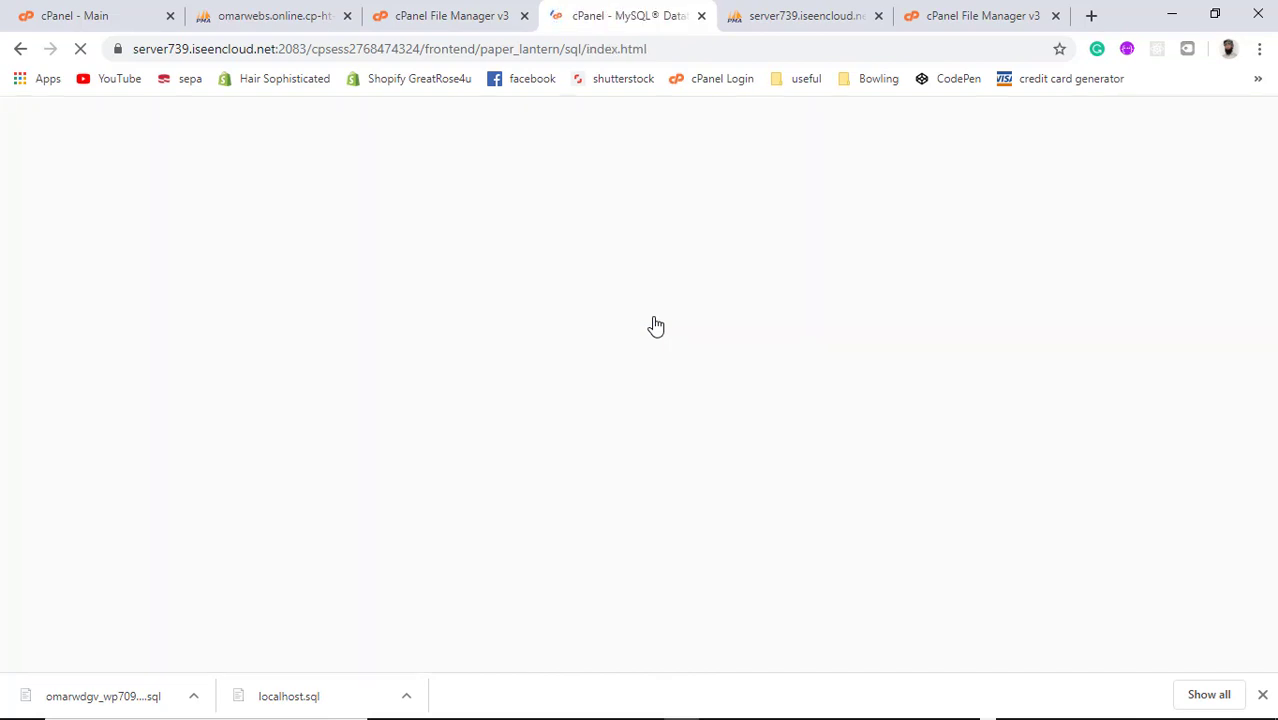
scroll(633, 380, down, 5)
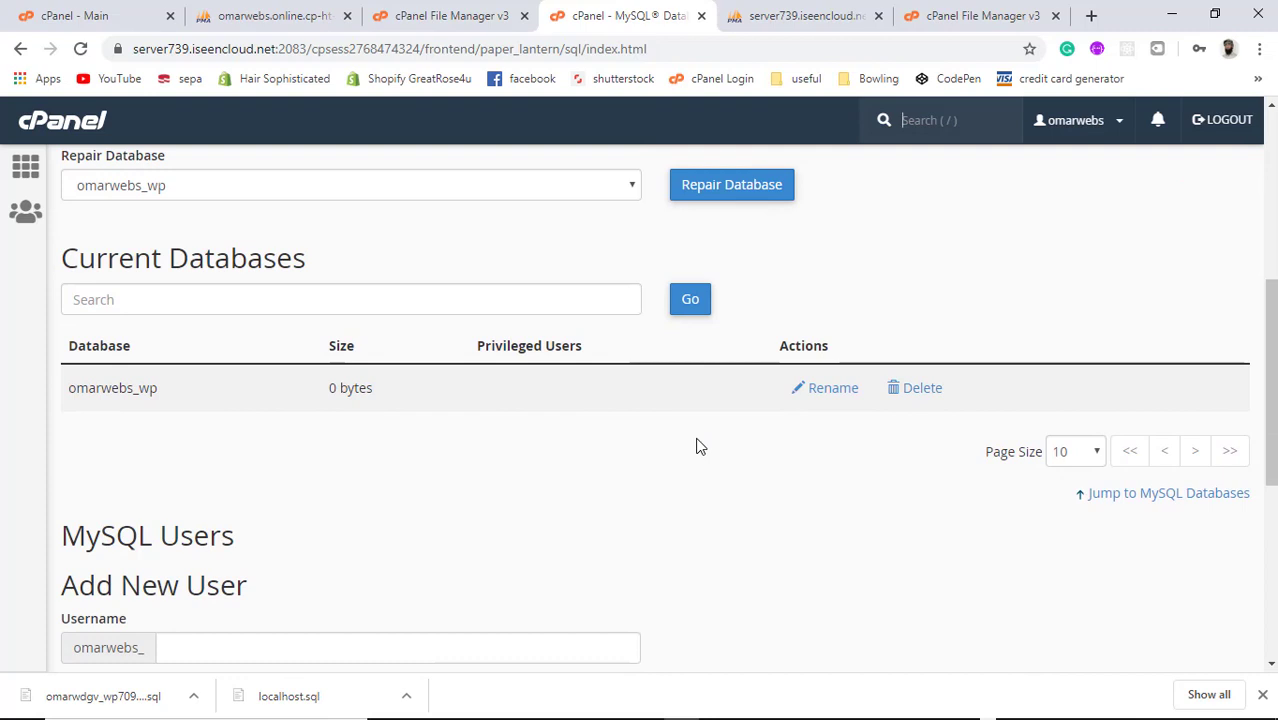
Reload phpMyAdmin, open the empty omarwebs_wp database and go to its Import page
click(800, 16)
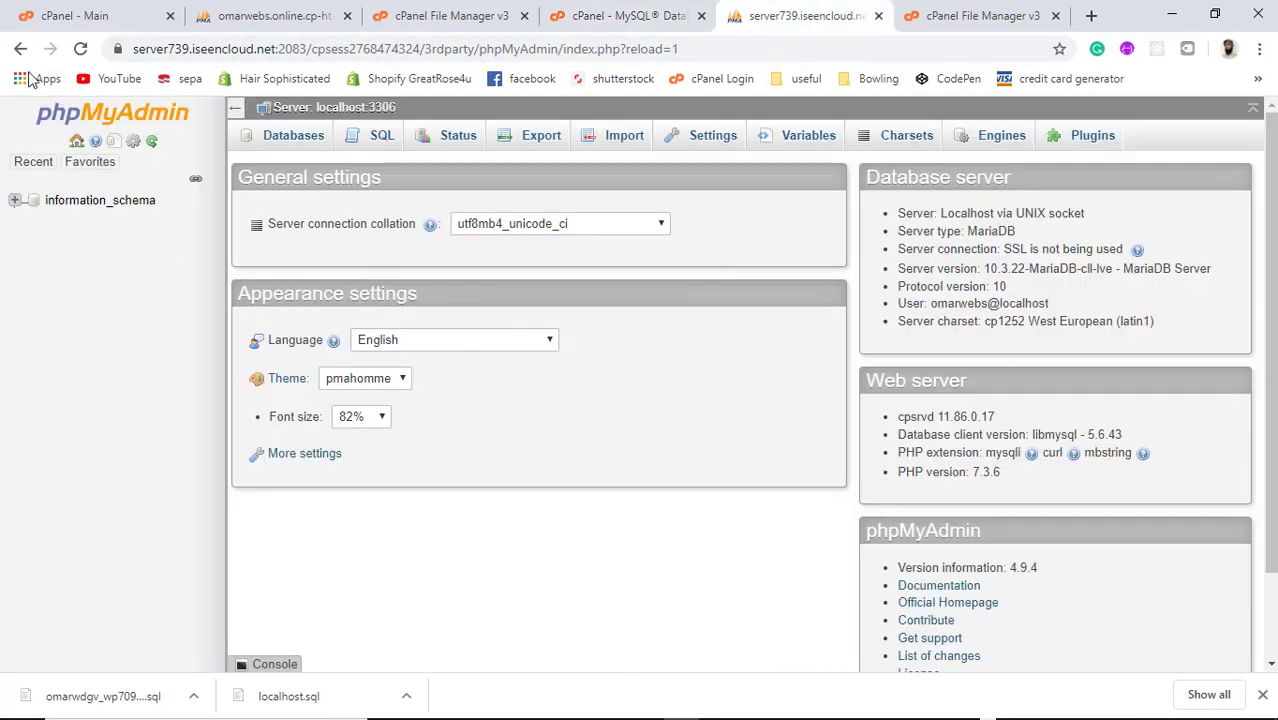
click(80, 48)
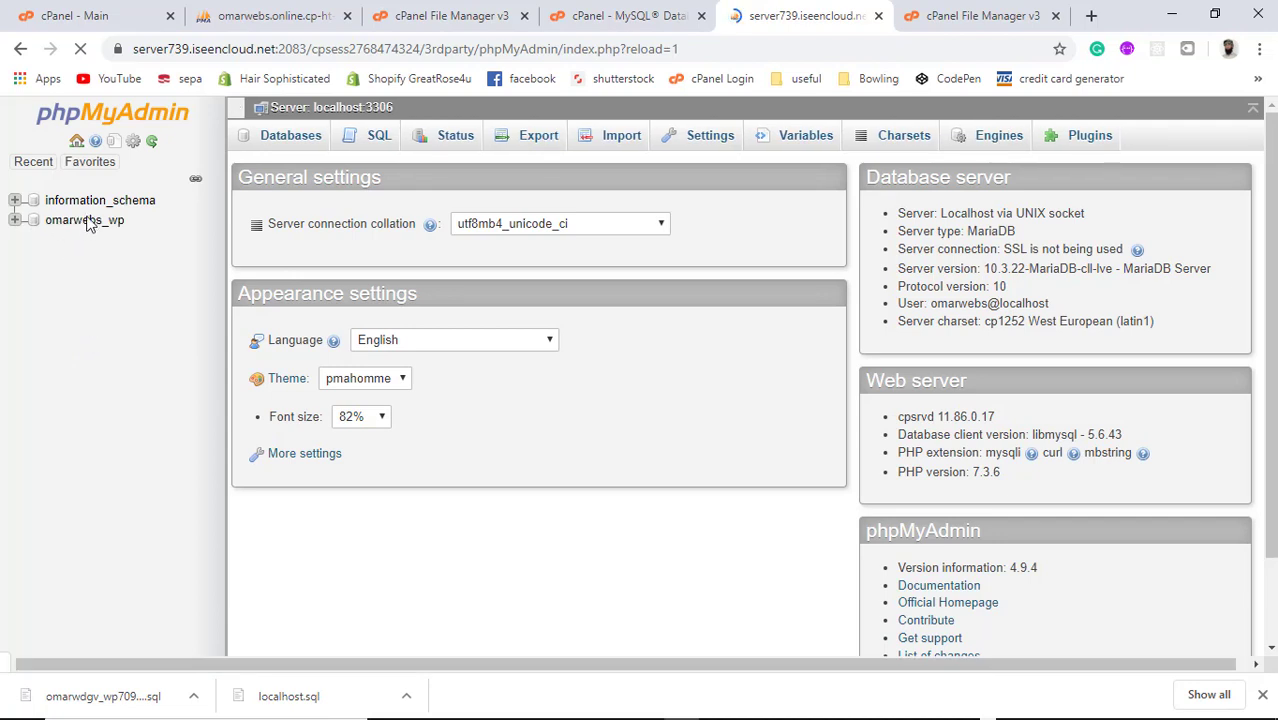
click(86, 221)
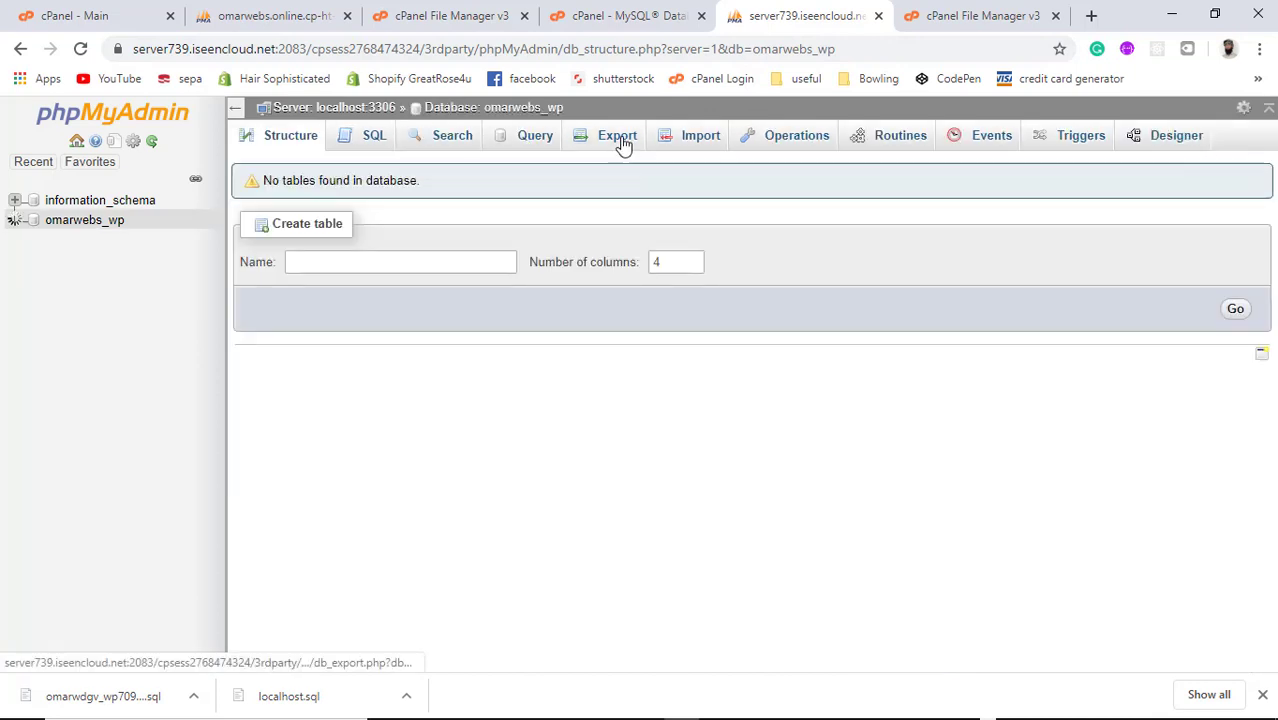
click(683, 143)
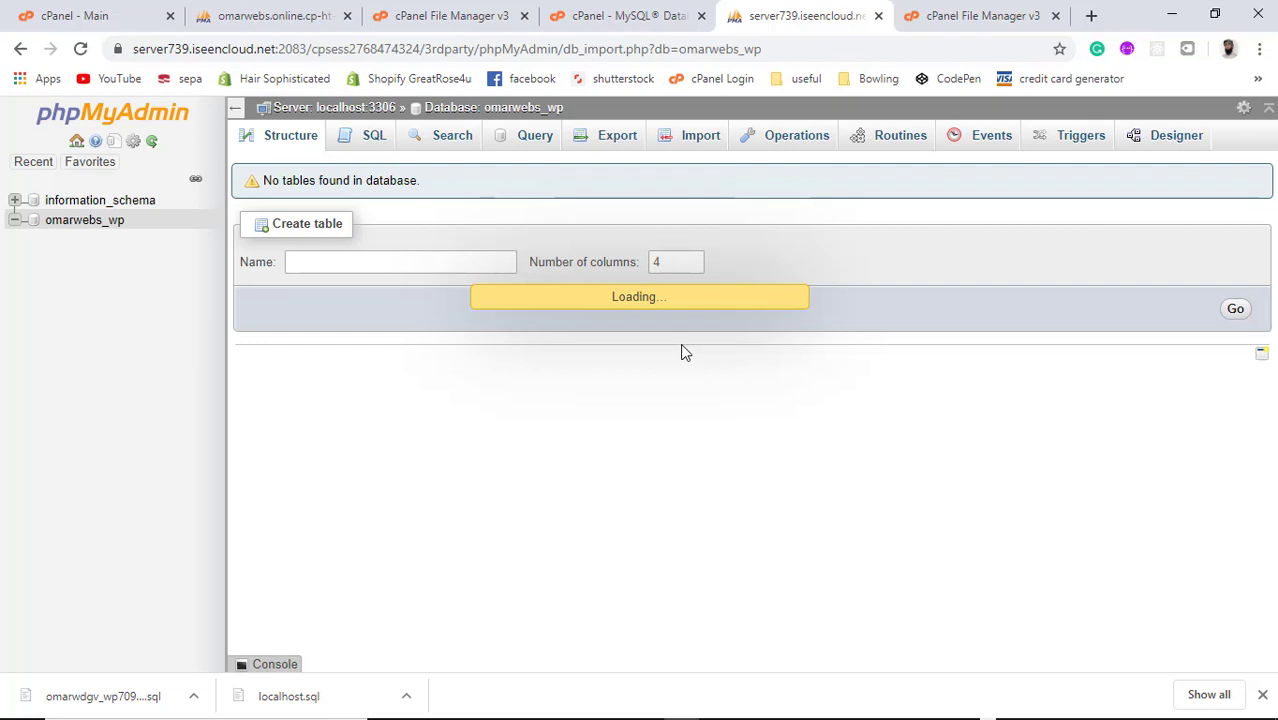
Import omarwdgv_wp709 (2).sql into omarwebs_wp, executing 219 queries
click(453, 325)
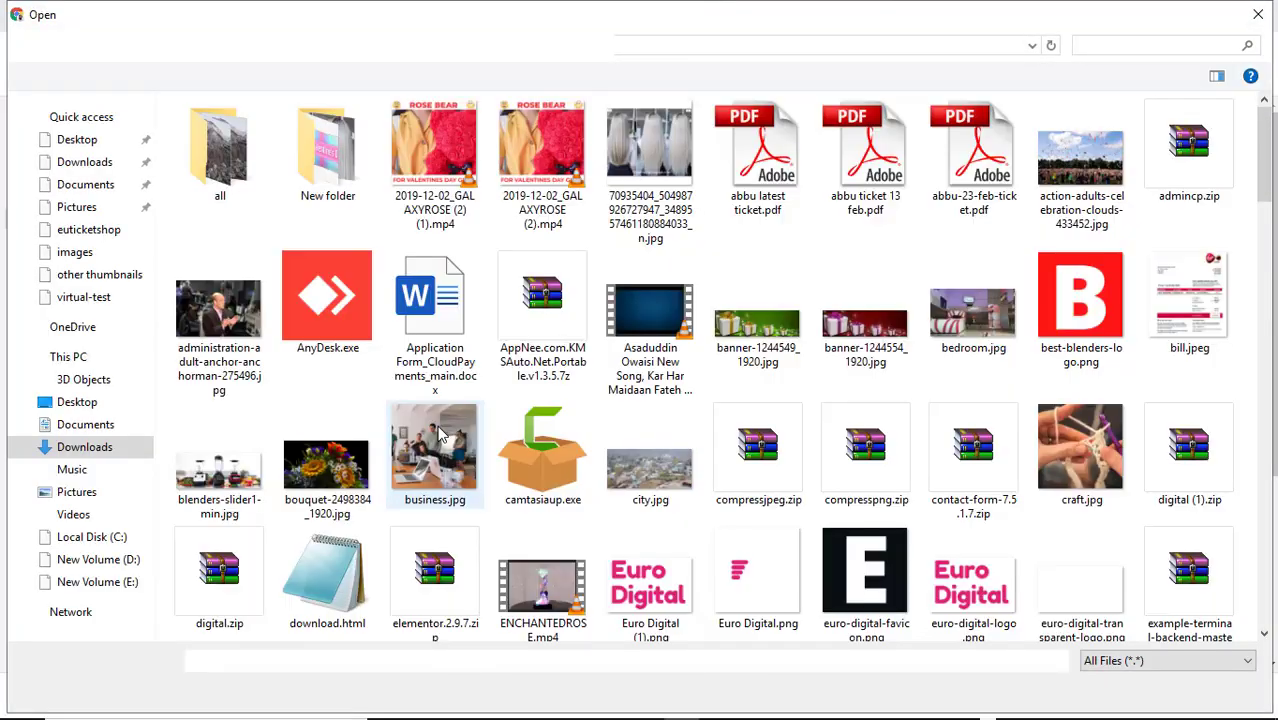
scroll(592, 441, down, 1)
scroll(592, 441, down, 5)
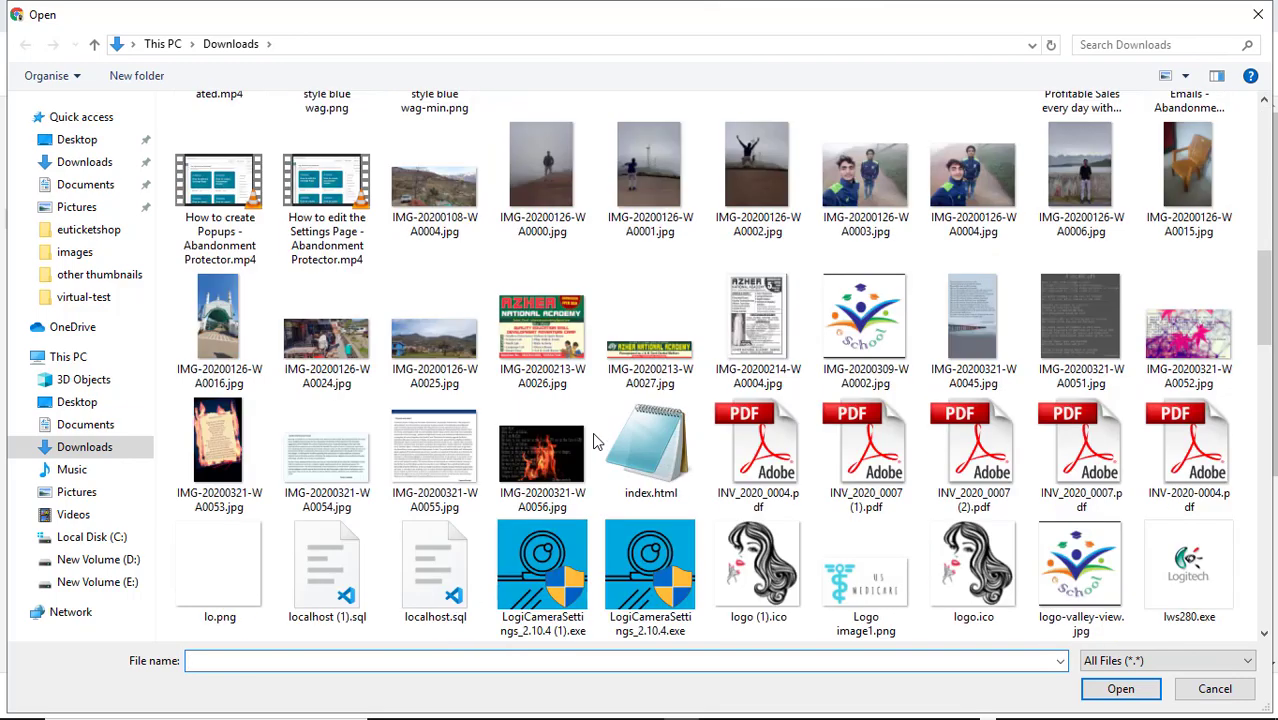
scroll(592, 441, down, 3)
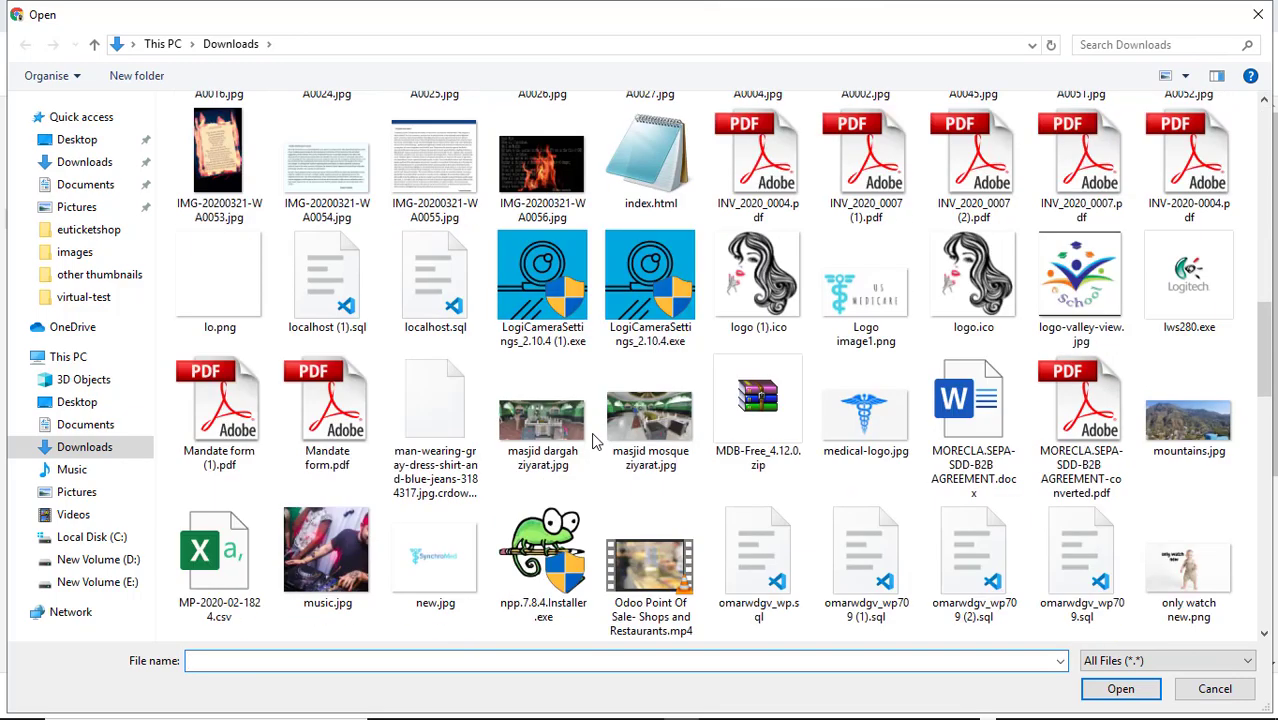
scroll(592, 441, down, 2)
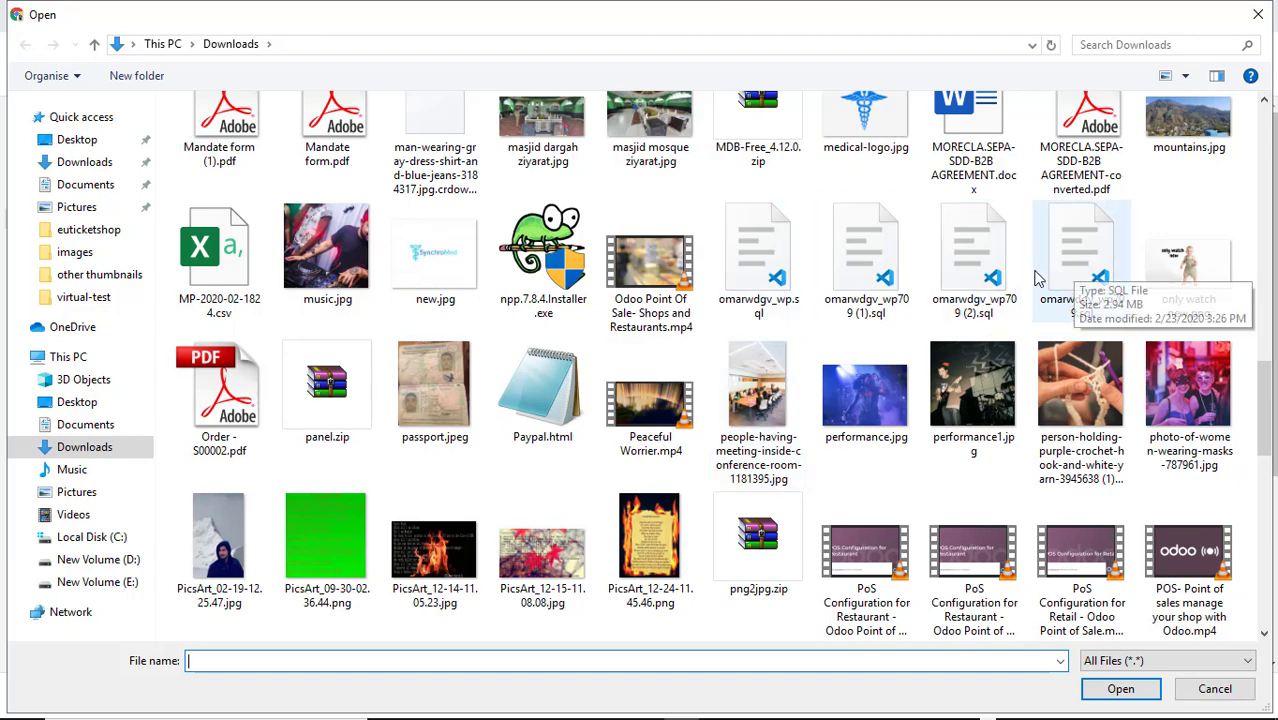
key(Escape)
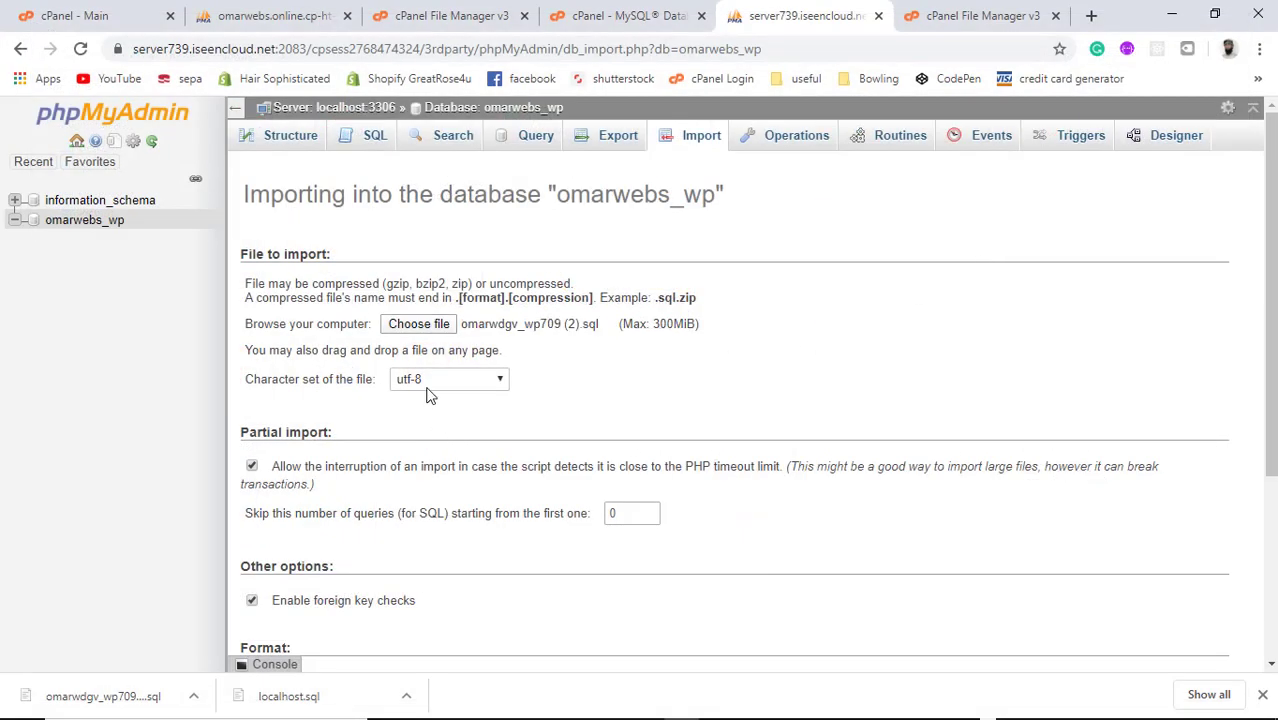
scroll(388, 559, down, 3)
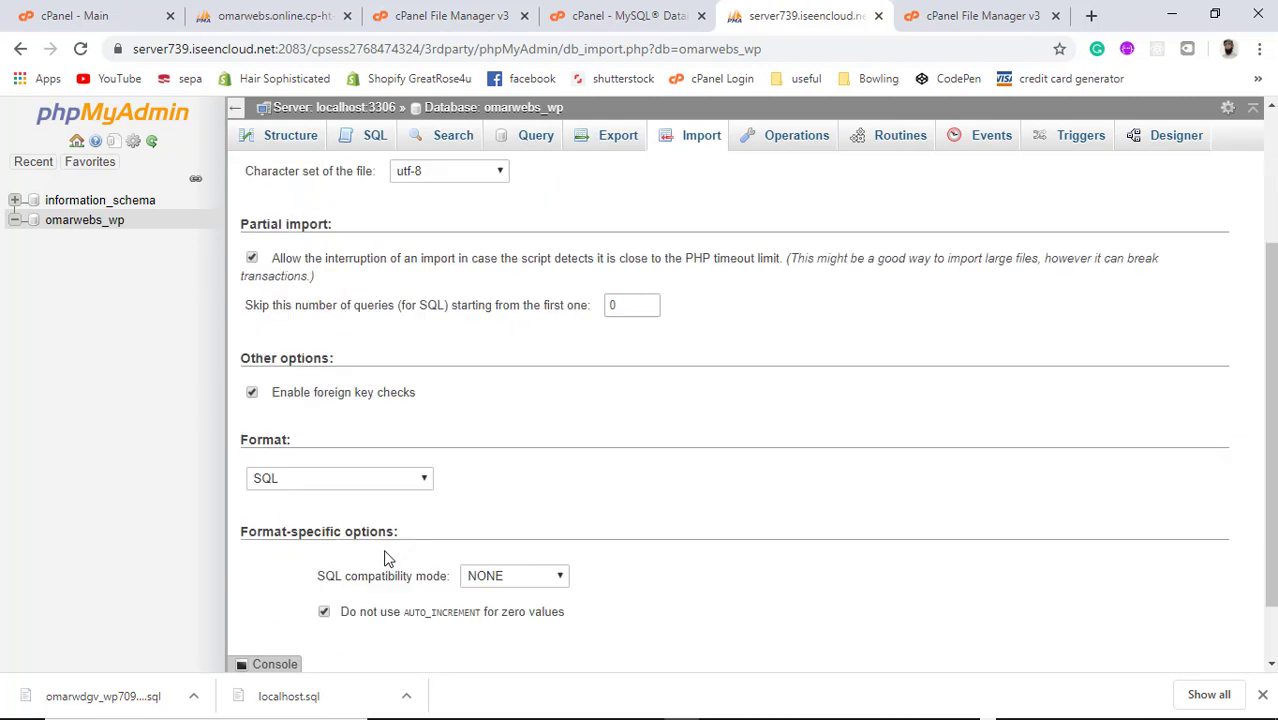
click(274, 597)
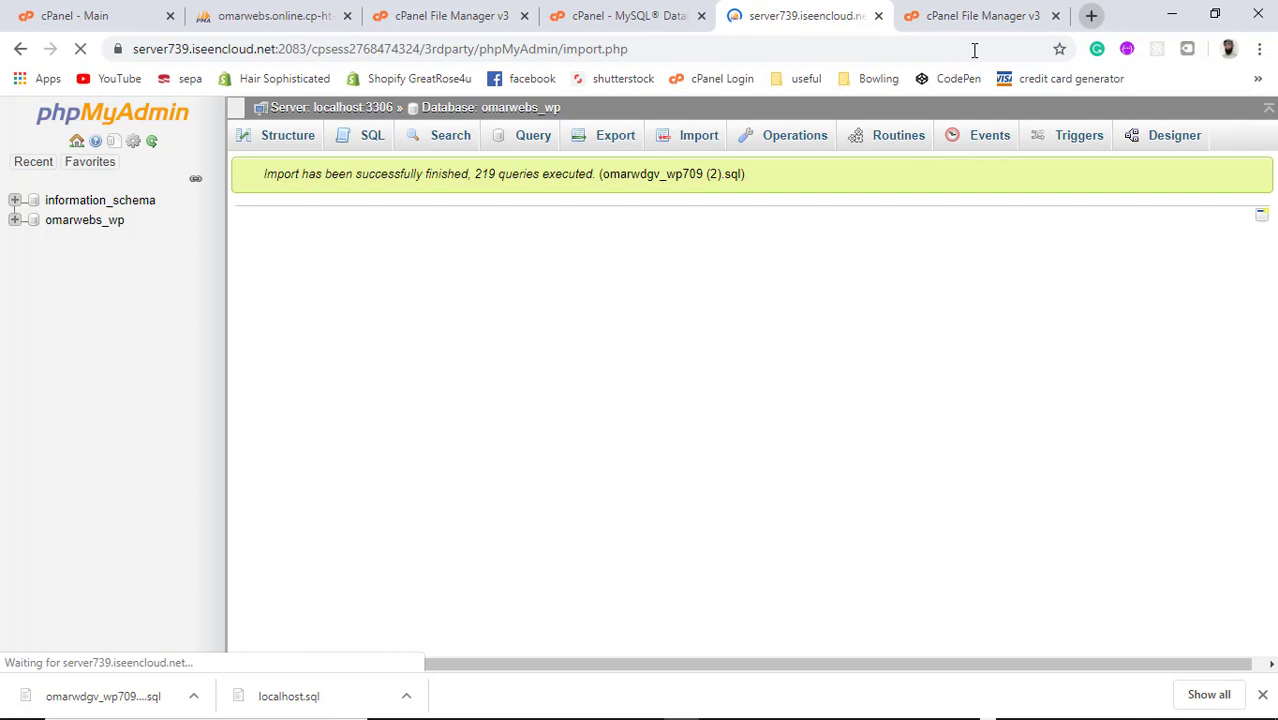
Load omarwebs.online in a new browser tab
key(ctrl+t)
text(omarwebs.online)
key(Return)
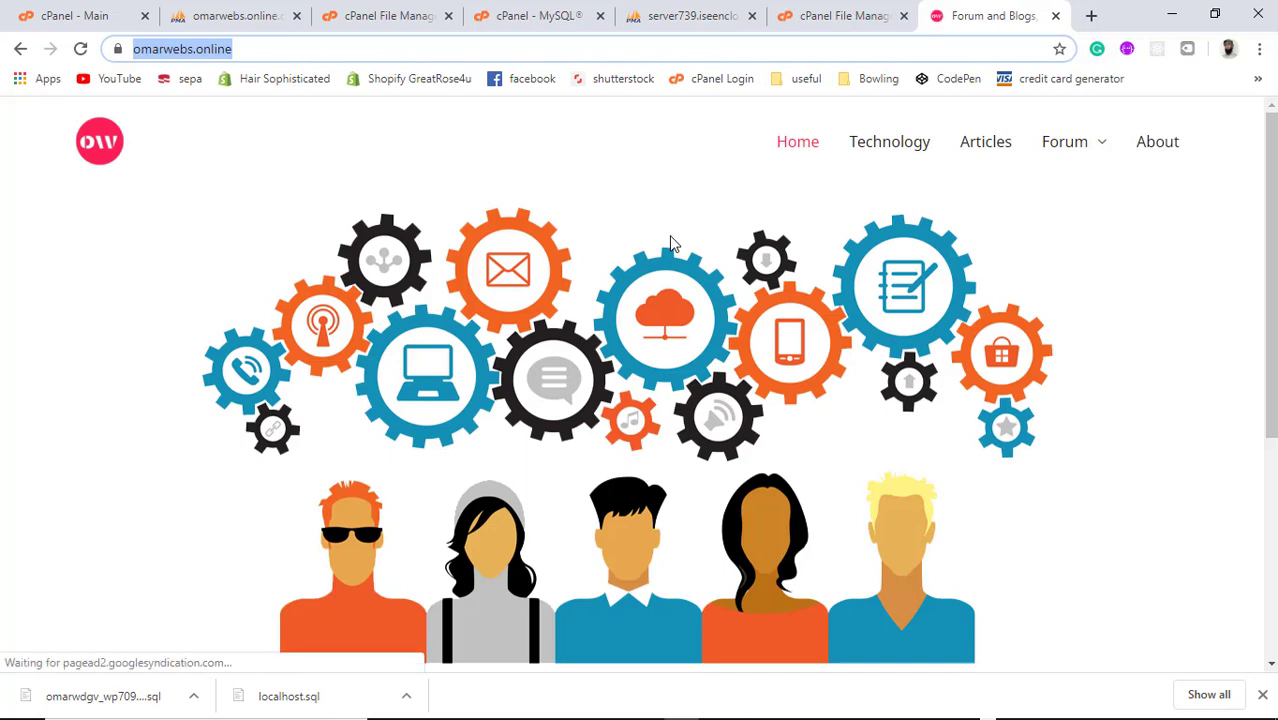
click(613, 46)
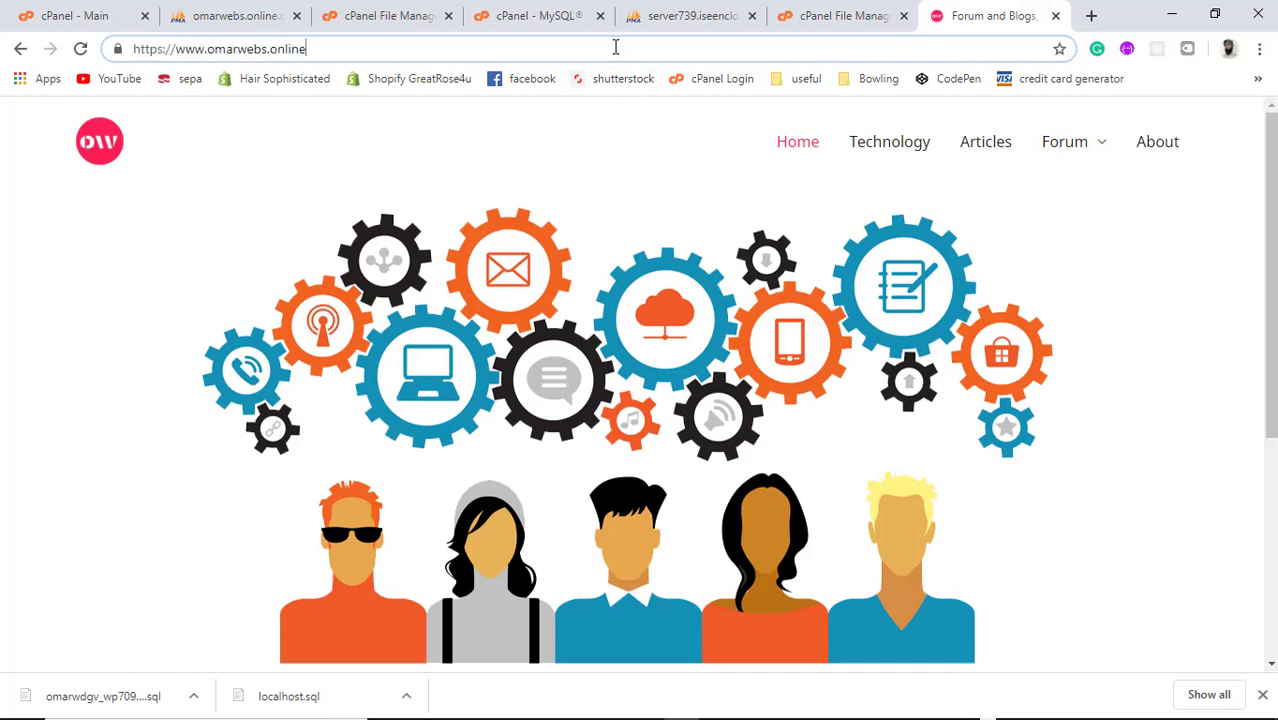